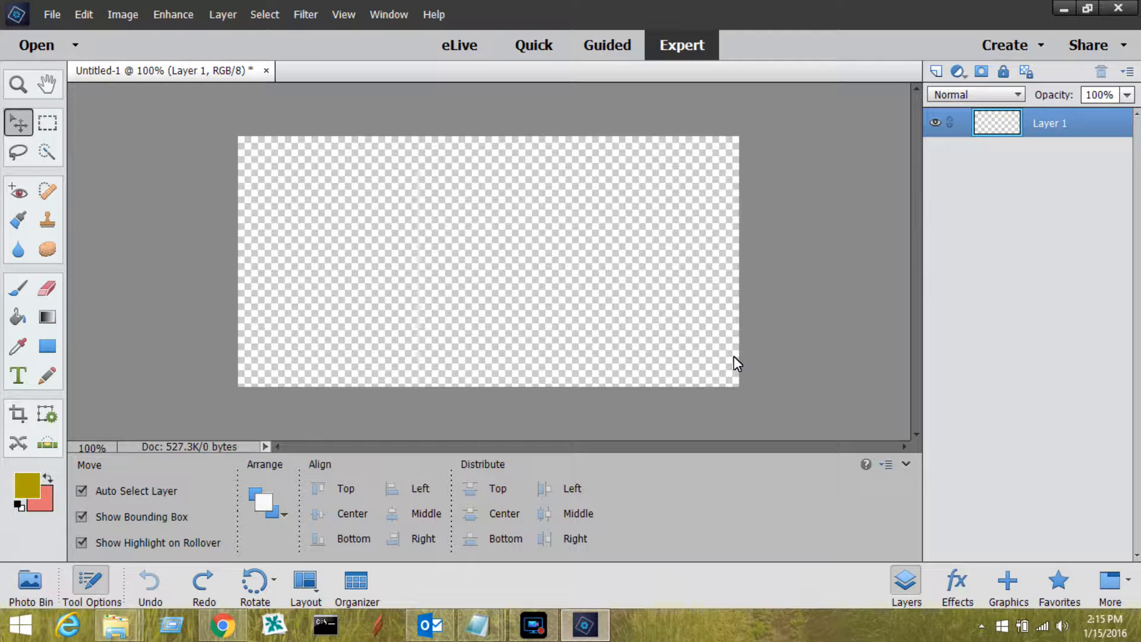
# Close the untitled document without saving and create a transparent 2 by 1 inch RGB document at 300 pixels/inch
pyautogui.click(265, 71)
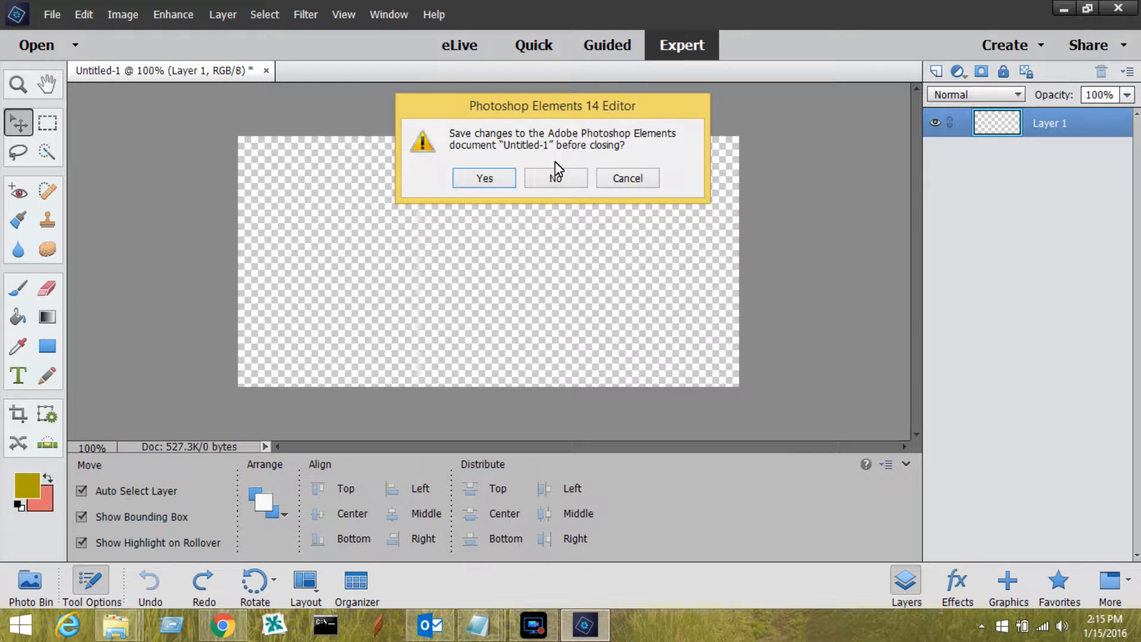
pyautogui.click(555, 176)
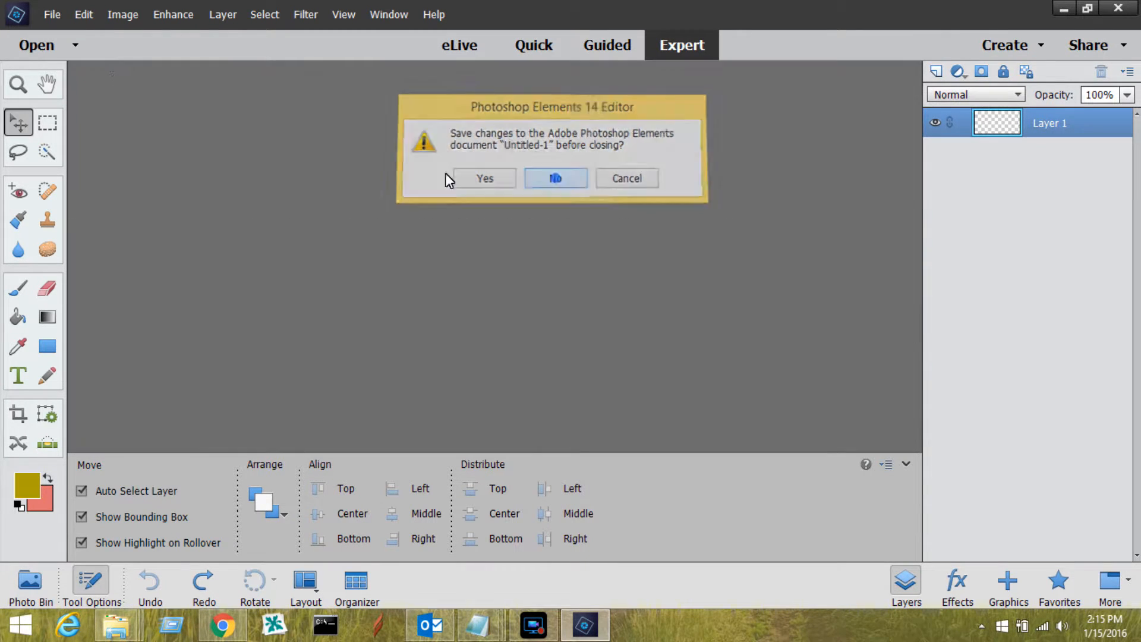
pyautogui.click(52, 14)
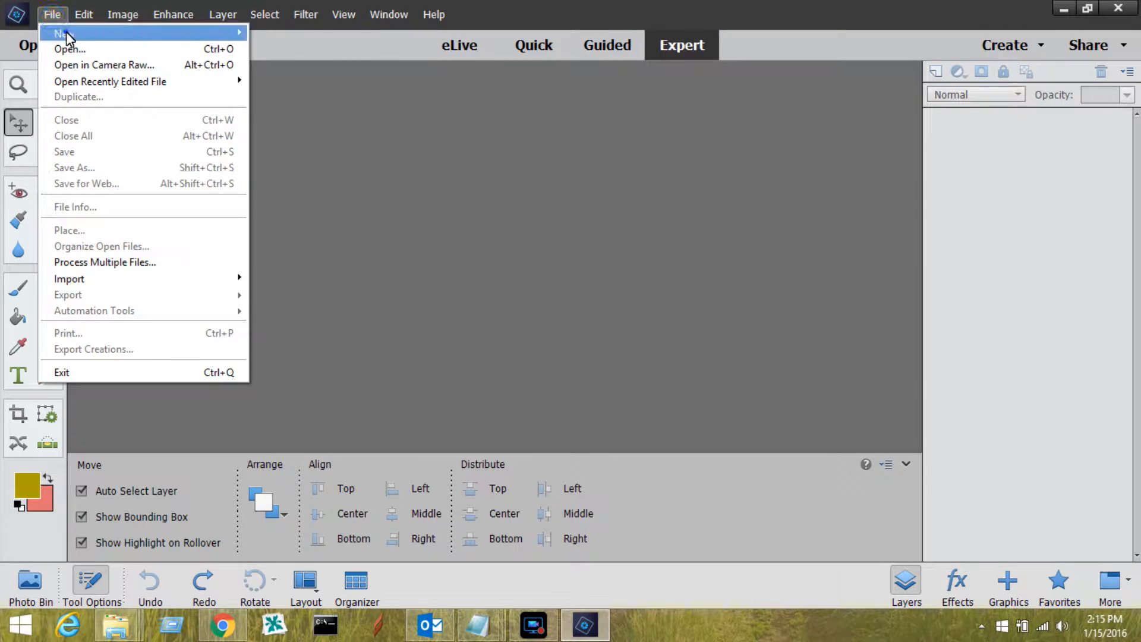
pyautogui.click(66, 31)
pyautogui.click(269, 33)
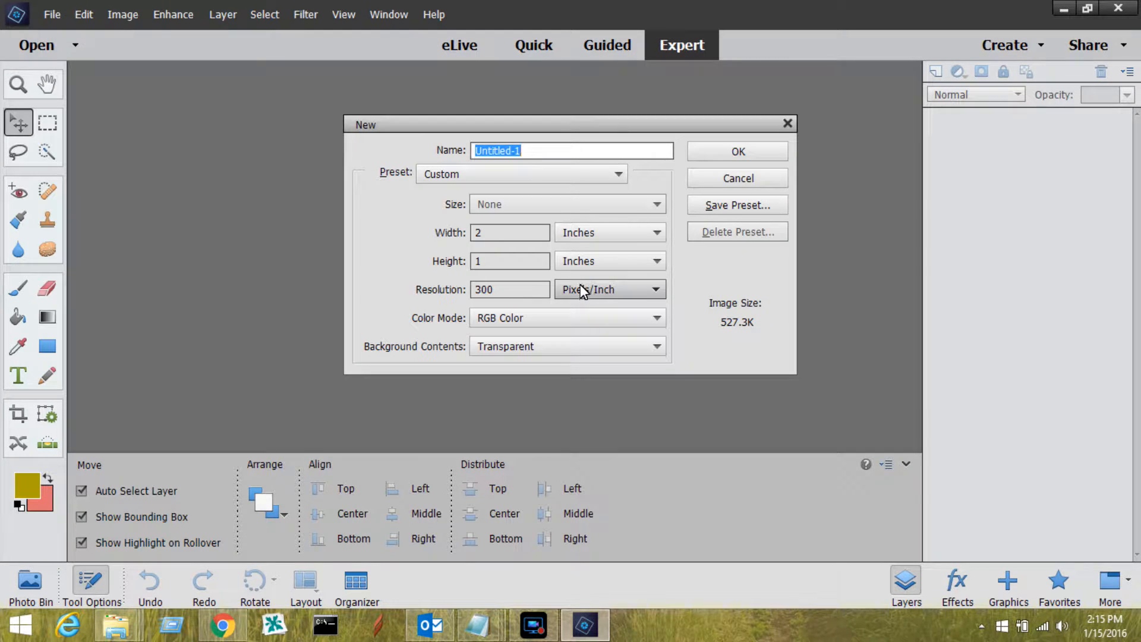
pyautogui.click(565, 232)
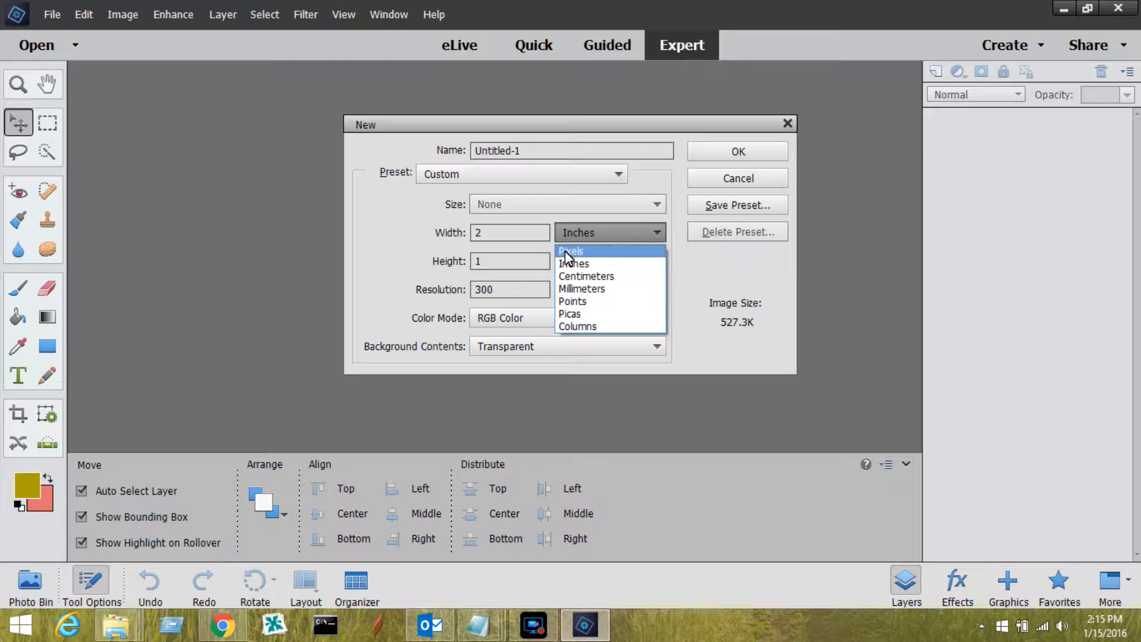
pyautogui.click(380, 236)
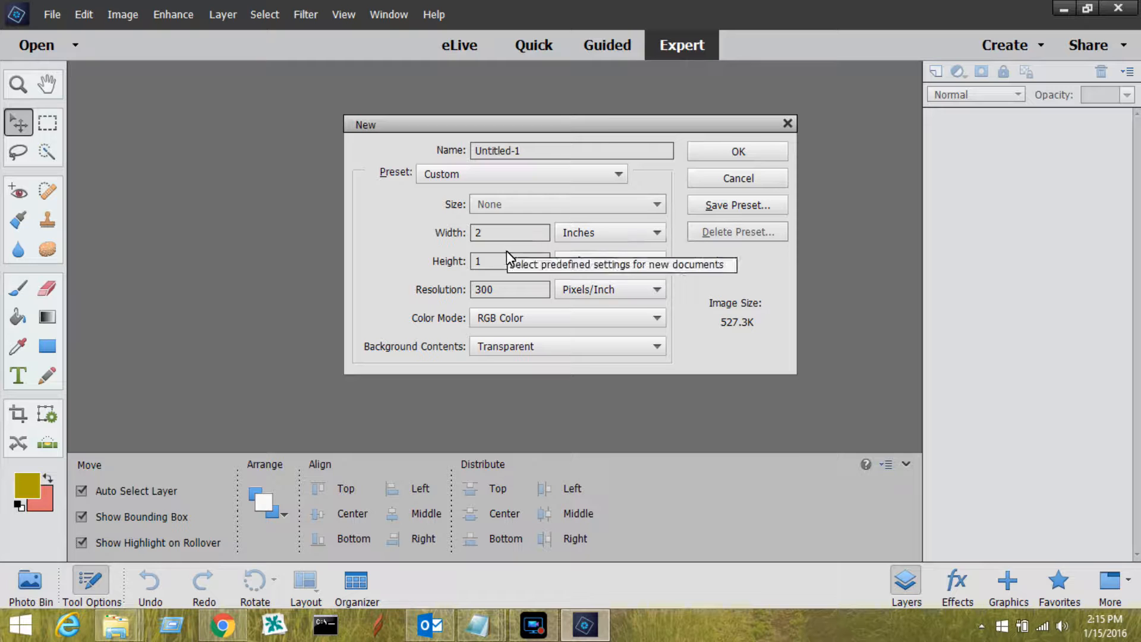
pyautogui.click(737, 154)
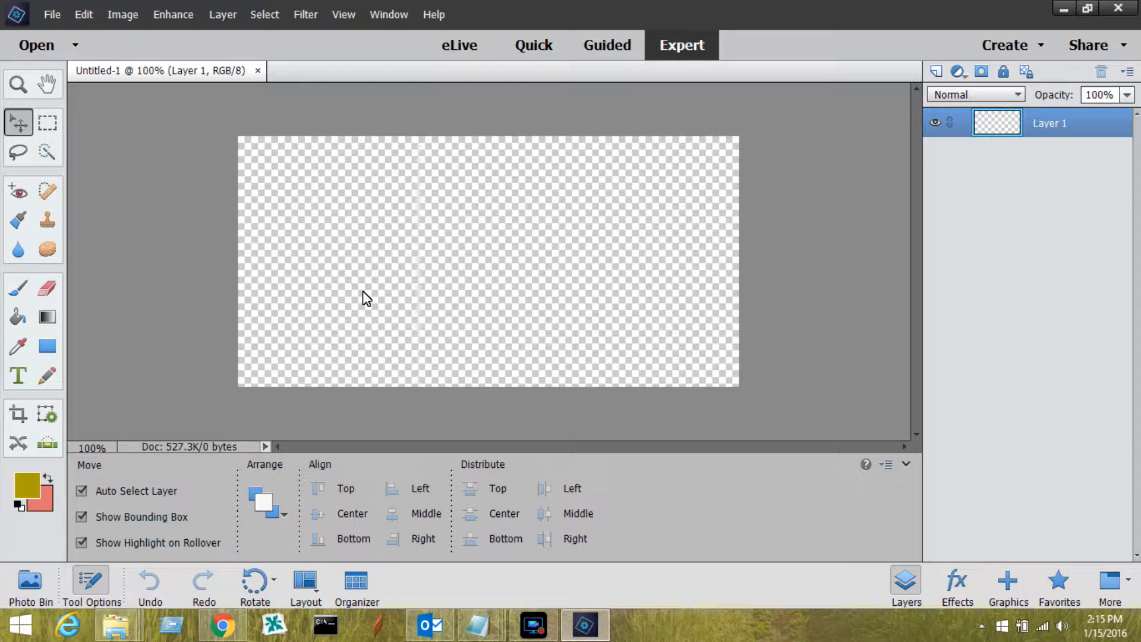
# Add the horizontal text "Color" in 24 pt NokieBrushHMK Regular and move it near the middle of the canvas
pyautogui.click(19, 374)
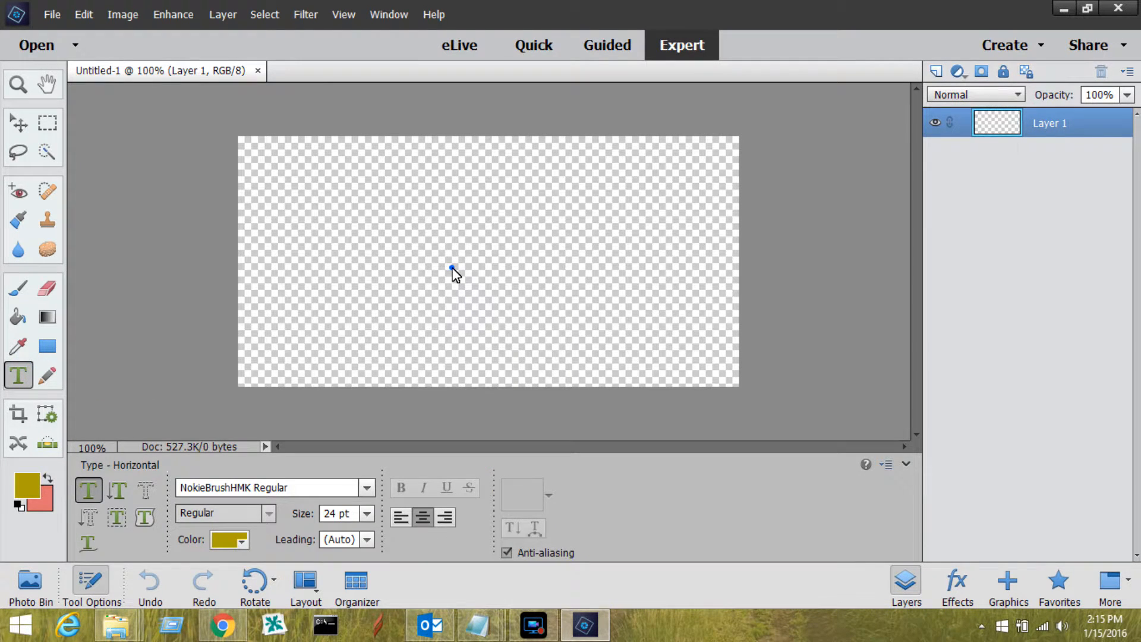
pyautogui.click(452, 267)
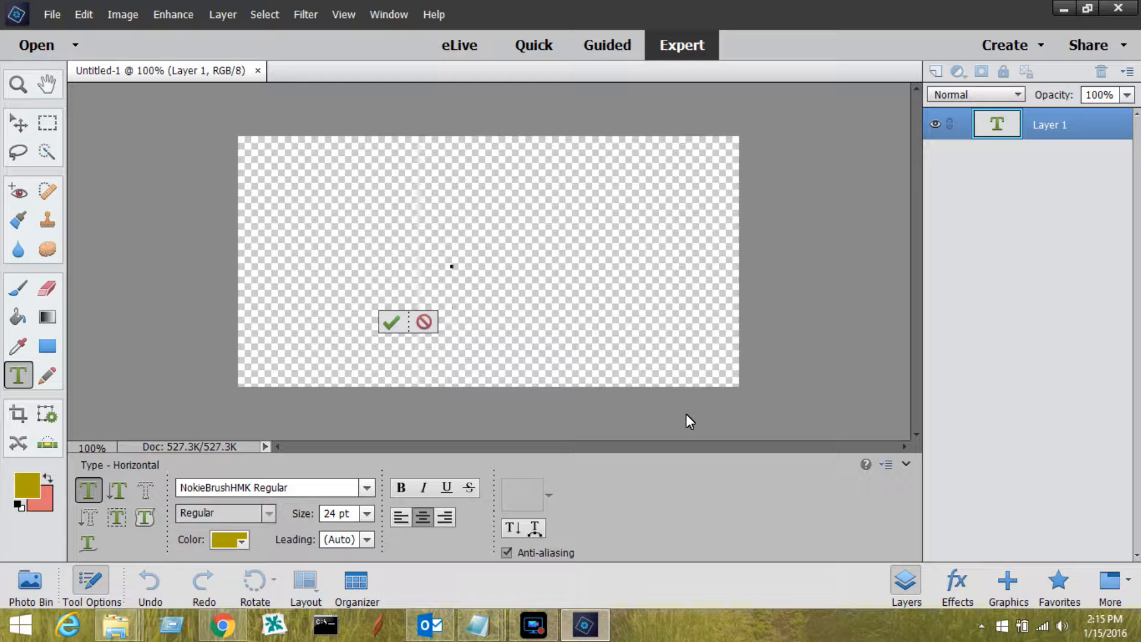
pyautogui.write('Color')
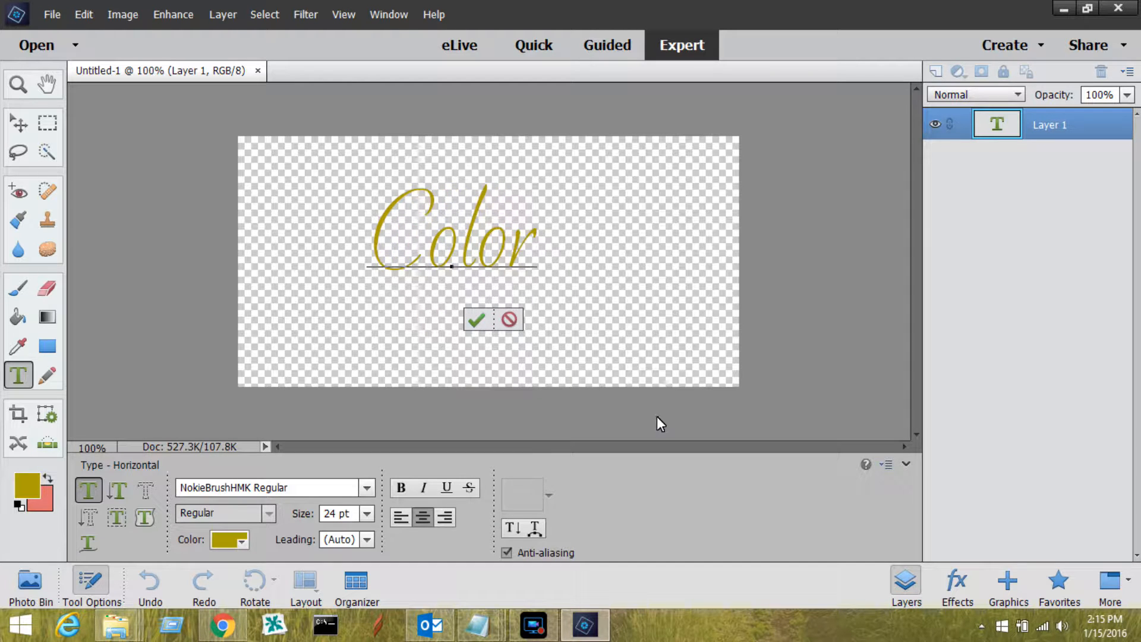
pyautogui.click(476, 320)
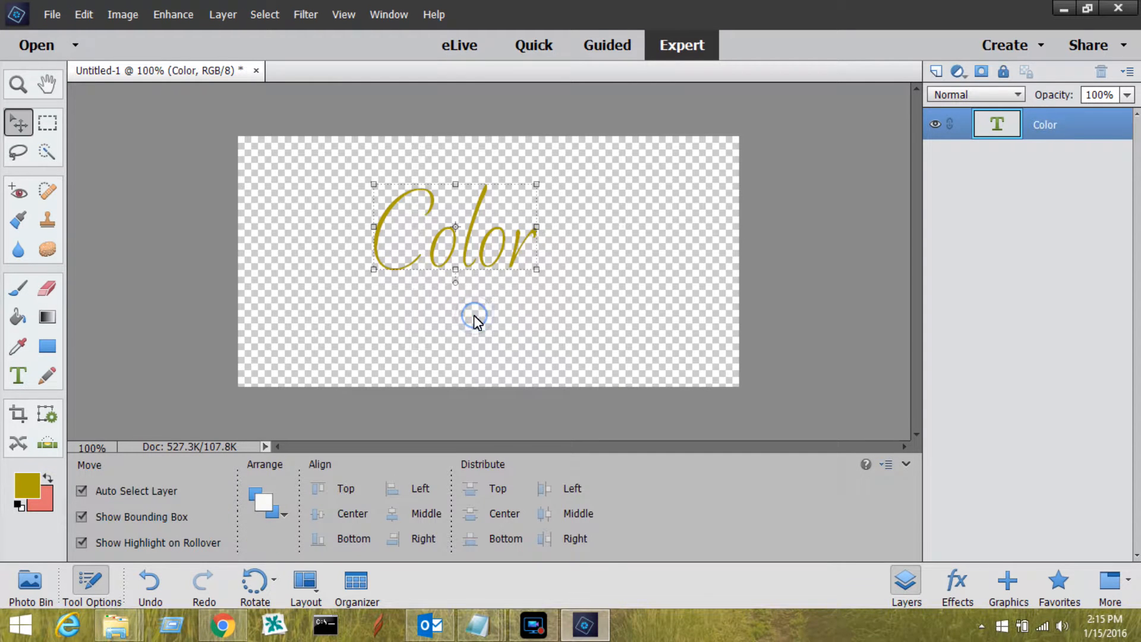
pyautogui.moveTo(469, 239); pyautogui.dragTo(489, 269)
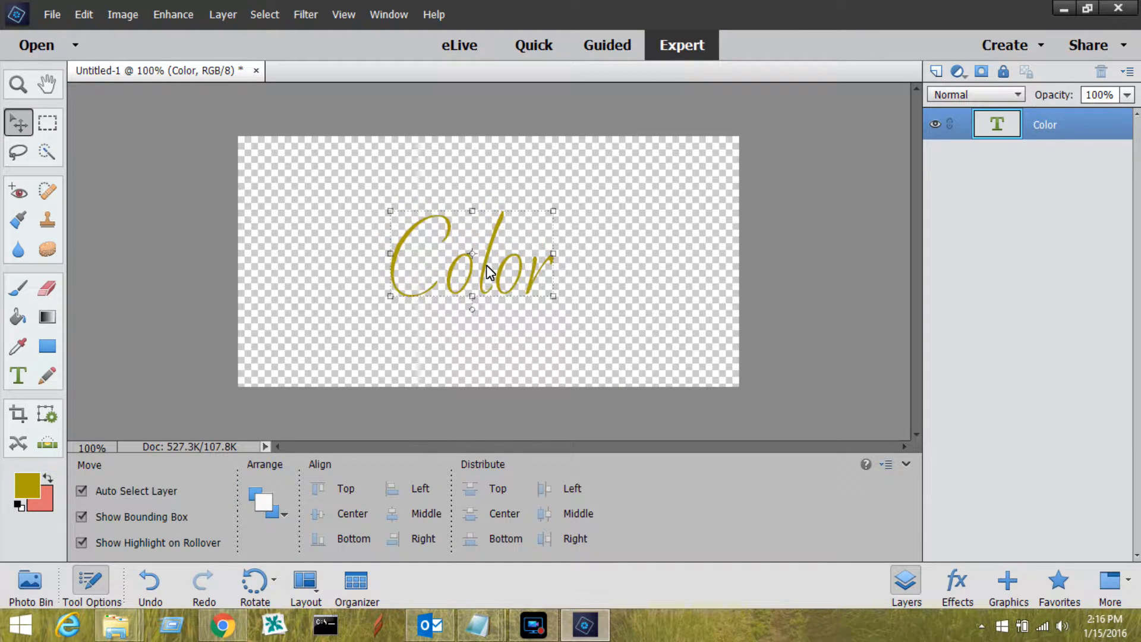
pyautogui.click(815, 305)
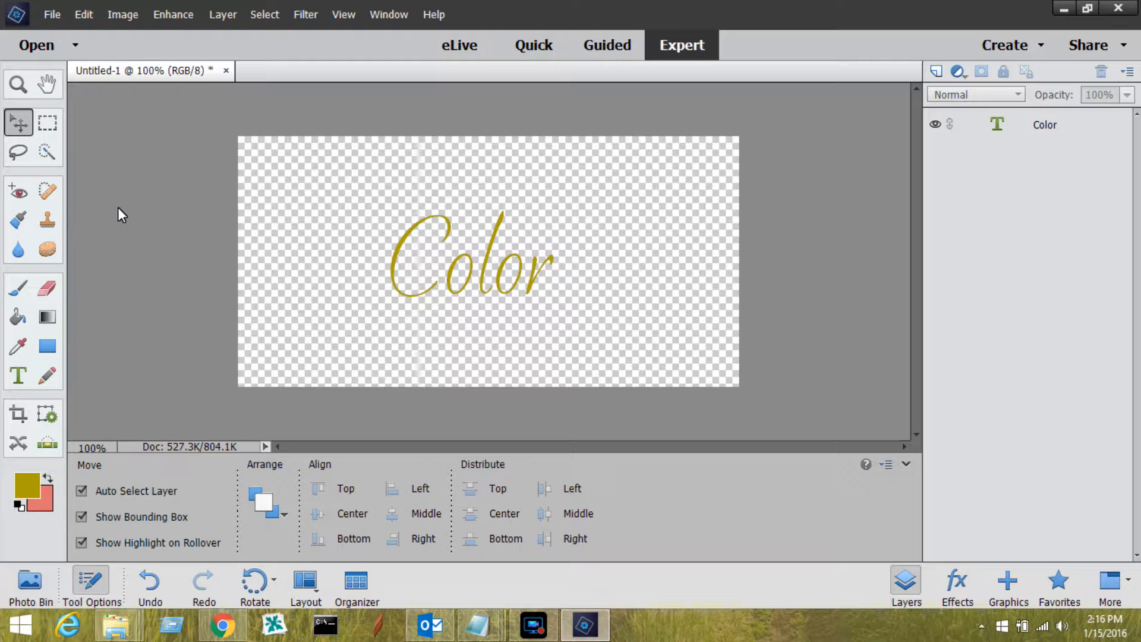
# Save the text image as an interlaced PNG named "color text button" in the "imported into buttons" folder
pyautogui.click(51, 19)
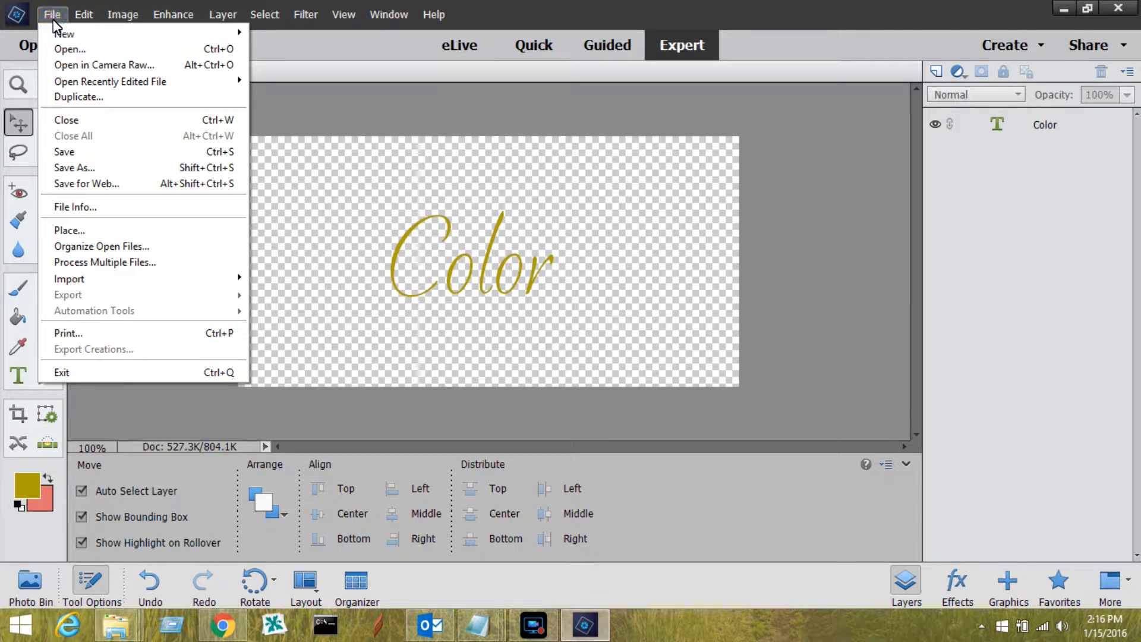
pyautogui.click(79, 169)
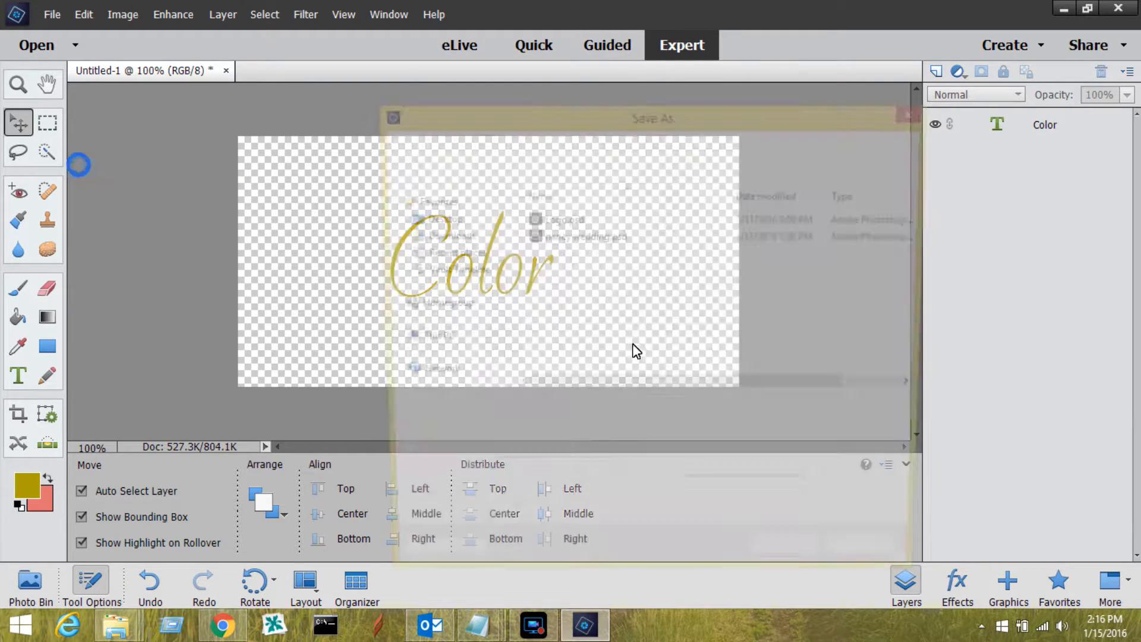
pyautogui.write('color text button')
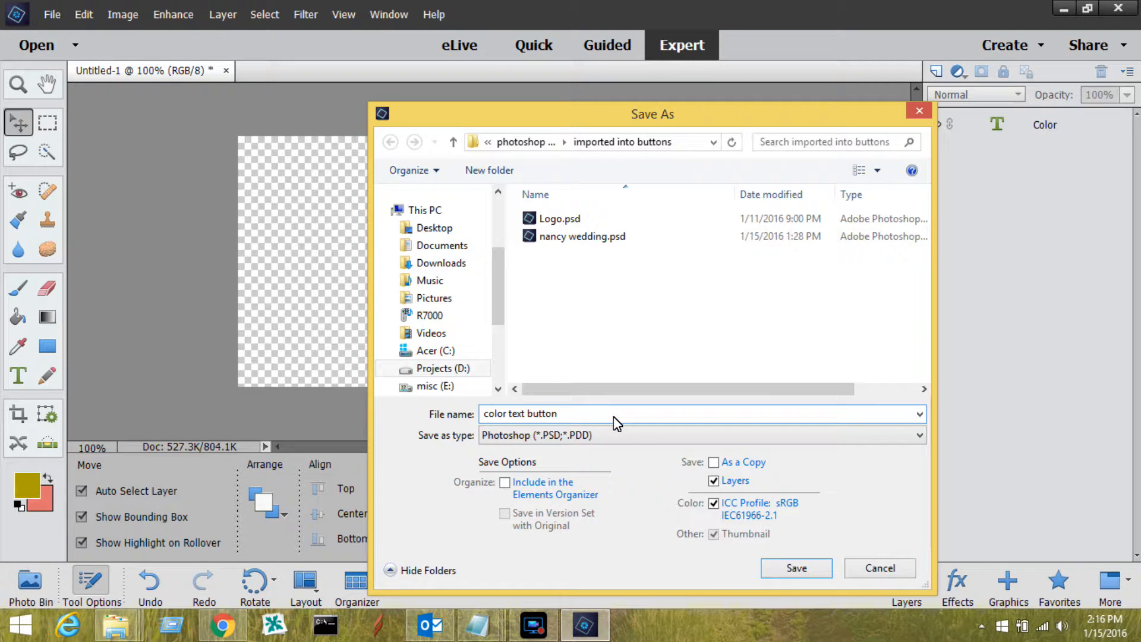
pyautogui.click(919, 435)
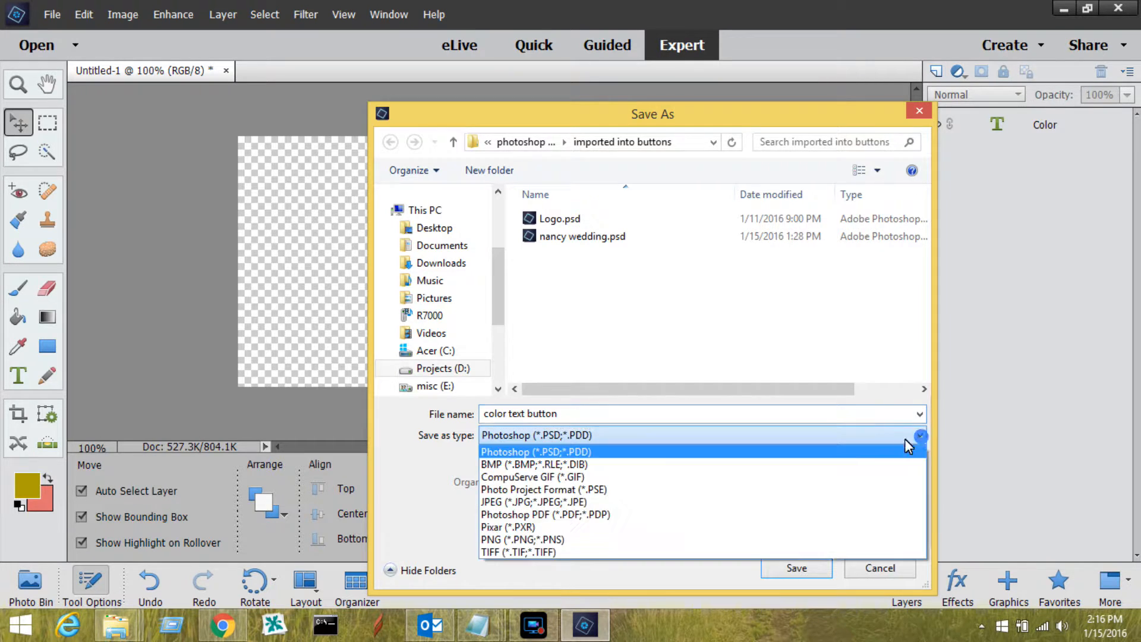
pyautogui.click(675, 539)
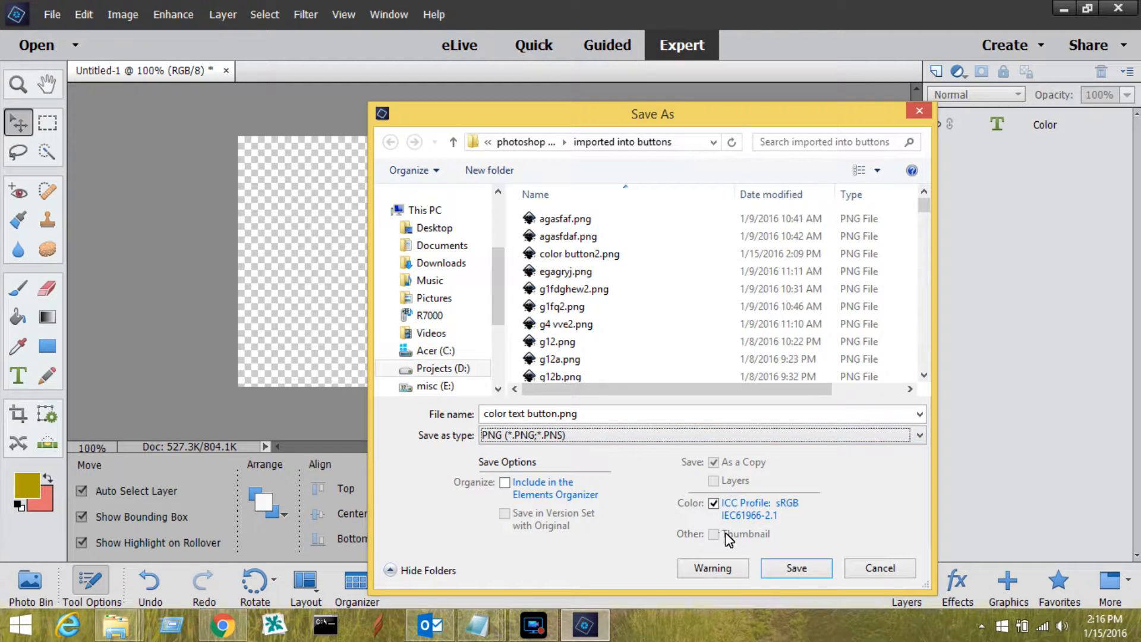
pyautogui.click(818, 571)
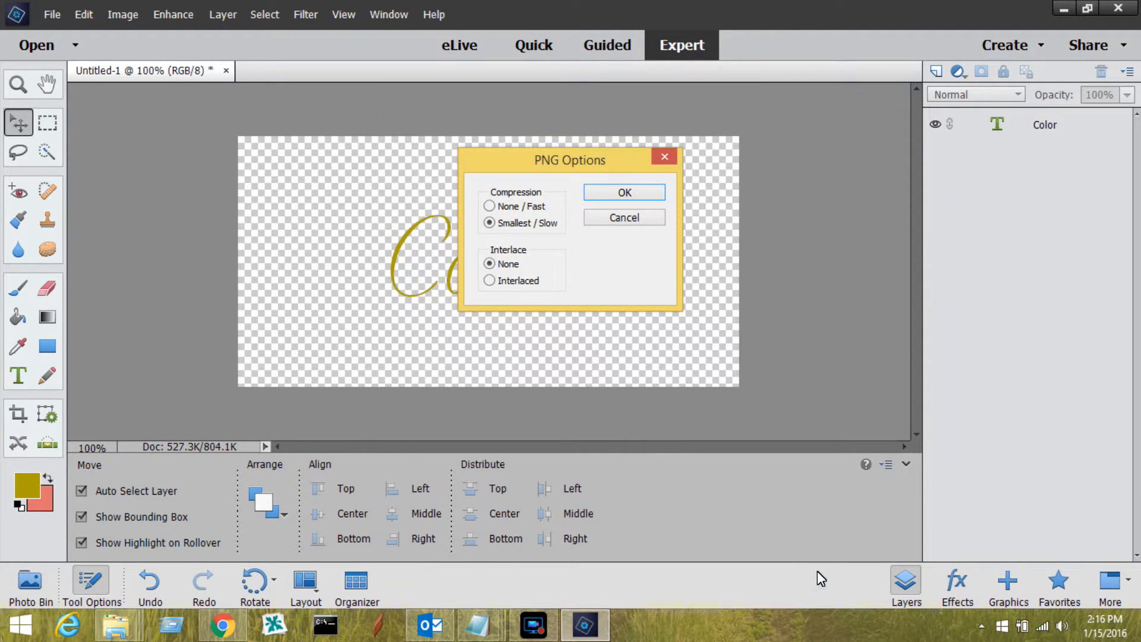
pyautogui.click(490, 281)
pyautogui.click(618, 201)
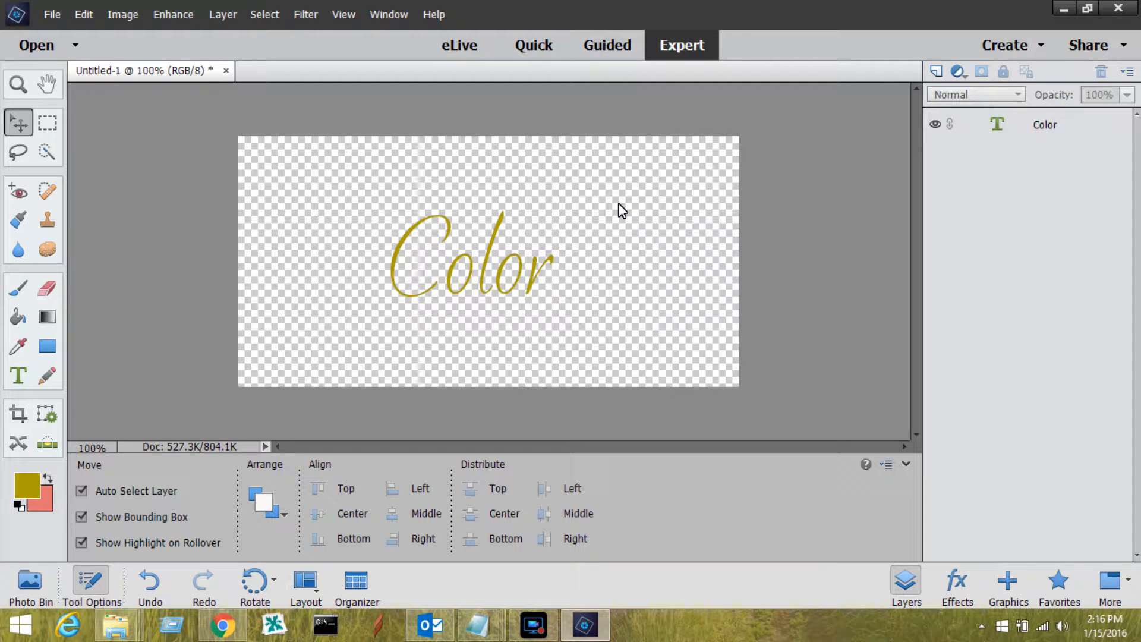
# Hide the Color text layer and draw an unconstrained rectangle shape across the middle of the canvas
pyautogui.click(933, 125)
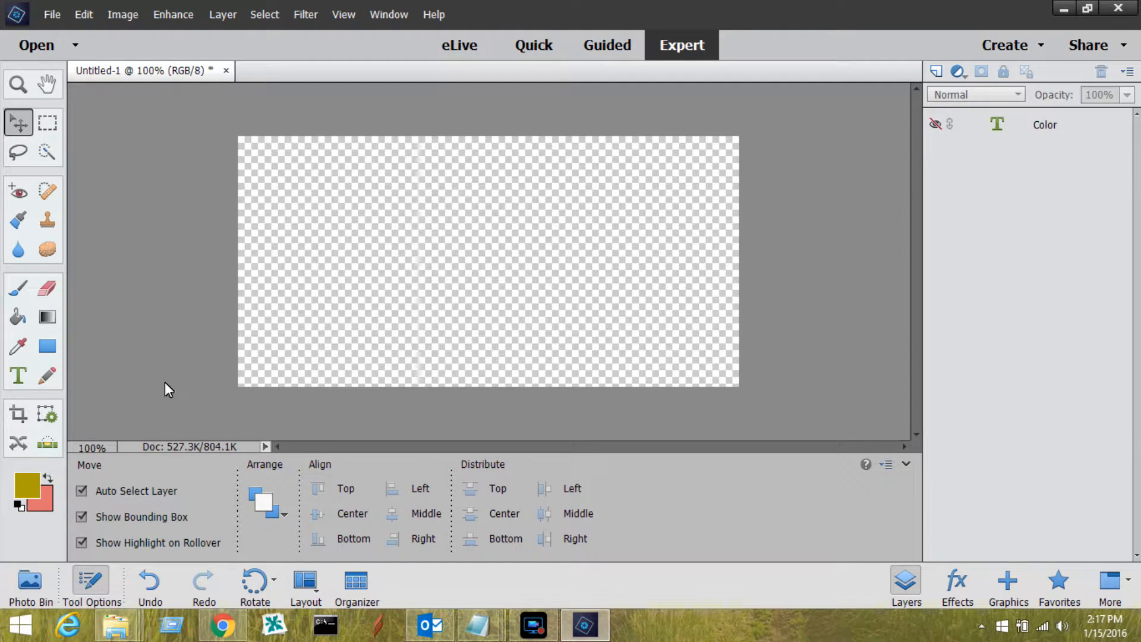
pyautogui.click(47, 346)
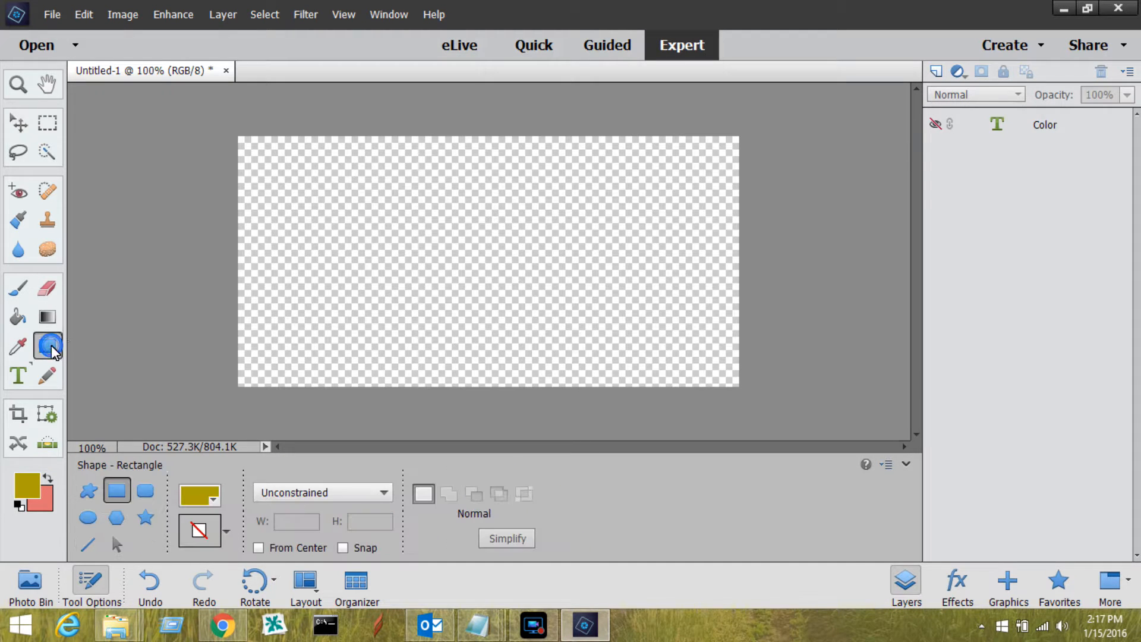
pyautogui.moveTo(328, 202); pyautogui.dragTo(627, 331)
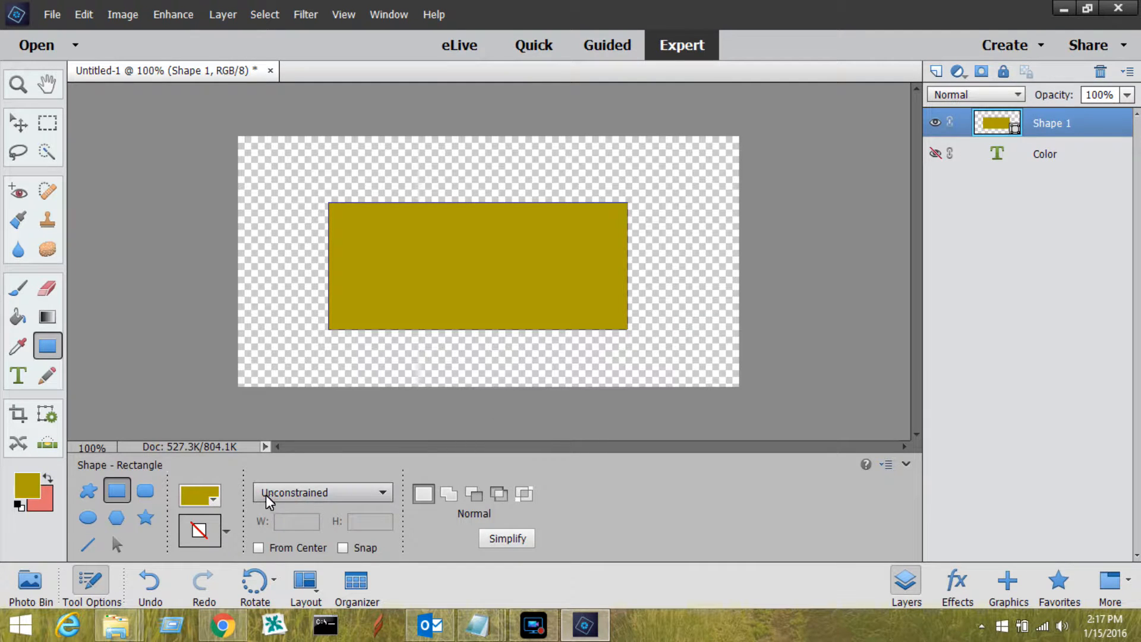
# Change the rectangle's fill to a dark green from the Default color swatches
pyautogui.click(220, 504)
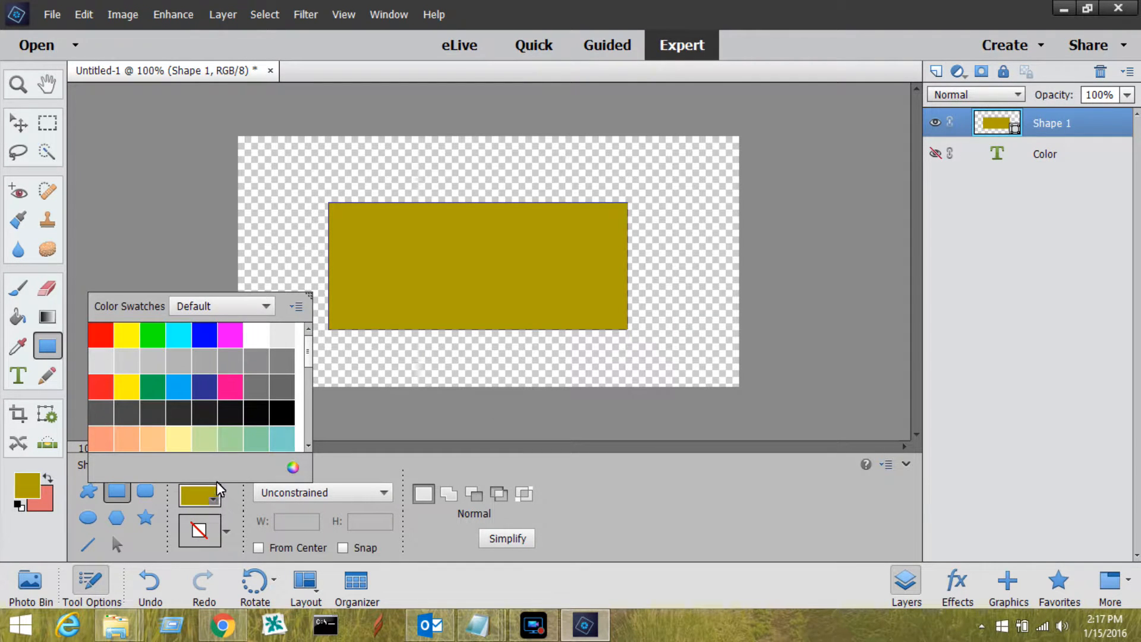
pyautogui.moveTo(311, 360); pyautogui.dragTo(324, 452)
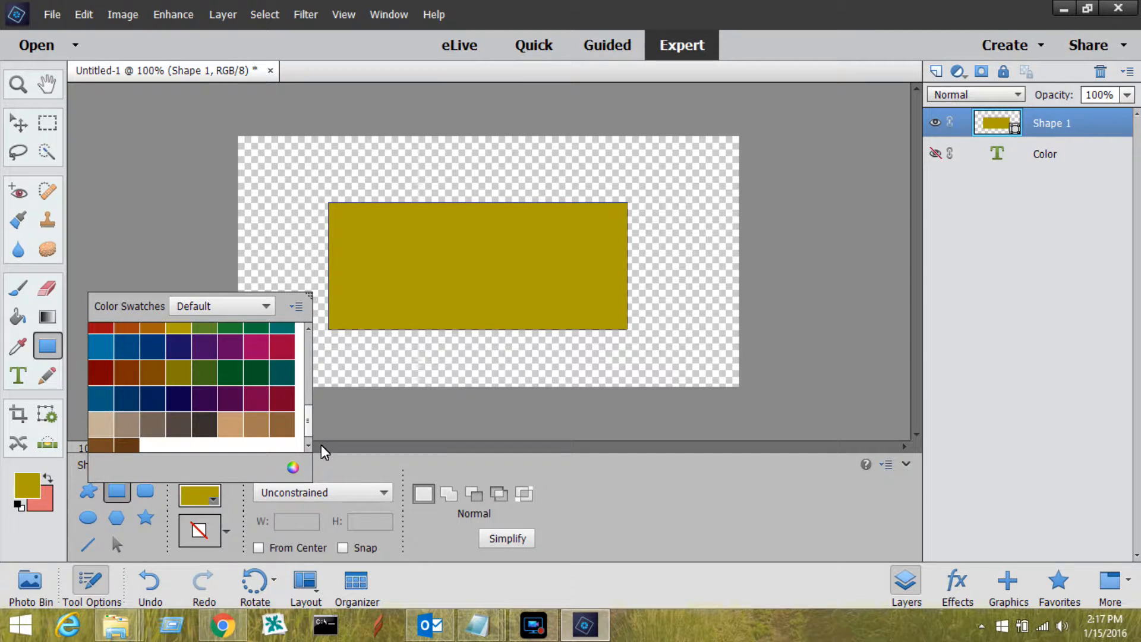
pyautogui.click(237, 383)
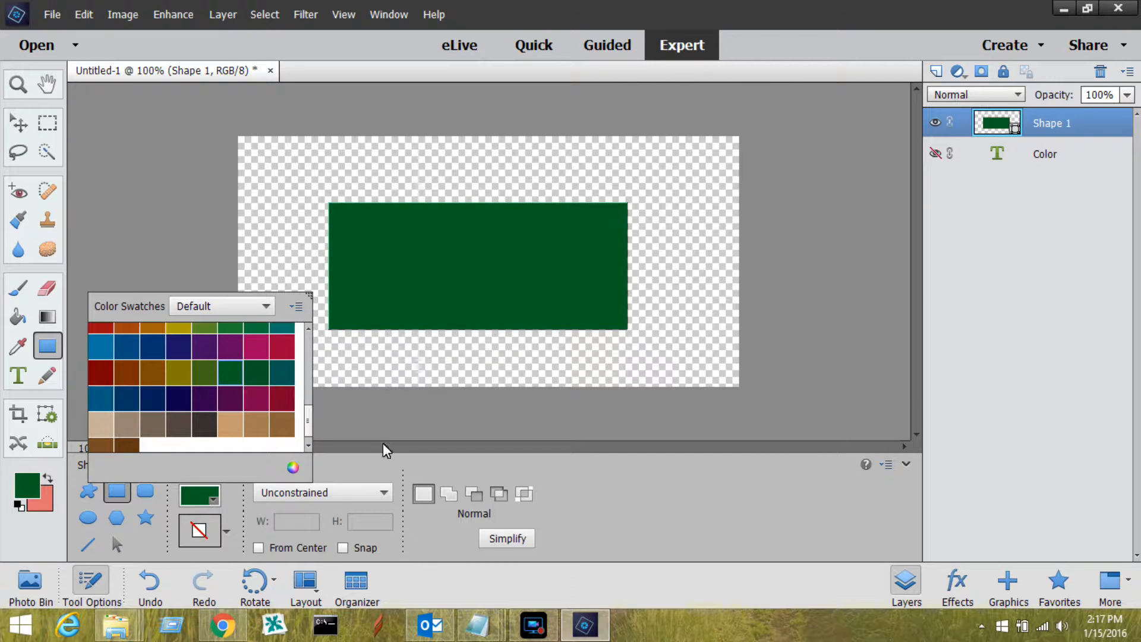
pyautogui.click(428, 419)
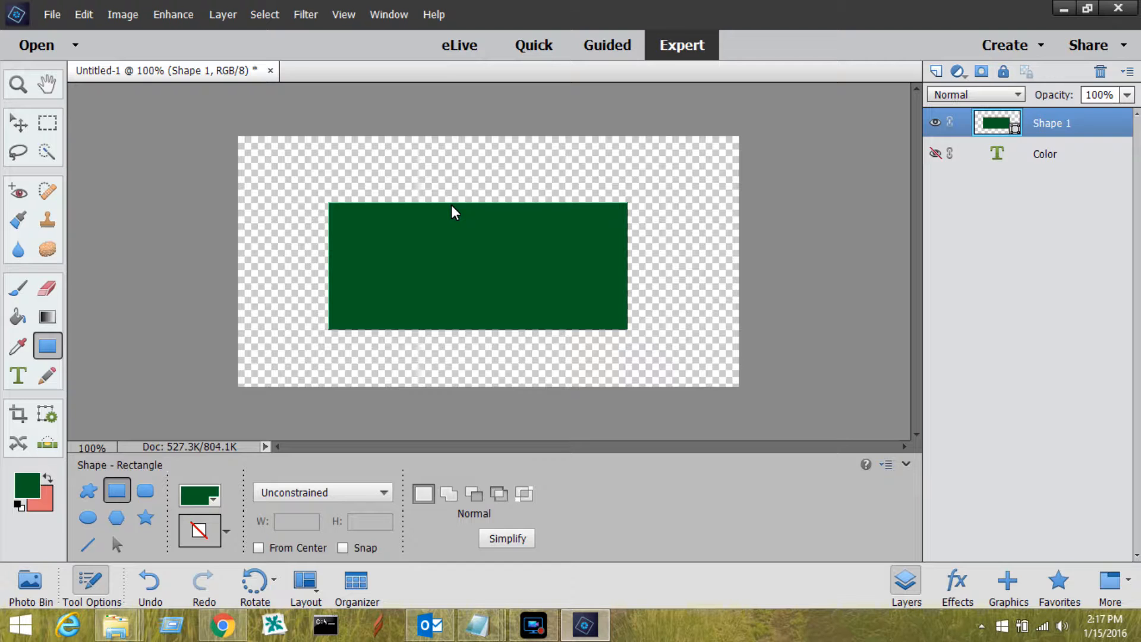
# Apply the middle style of the Bevels set's second row to the green rectangle for a raised, sharp-edged look
pyautogui.click(227, 532)
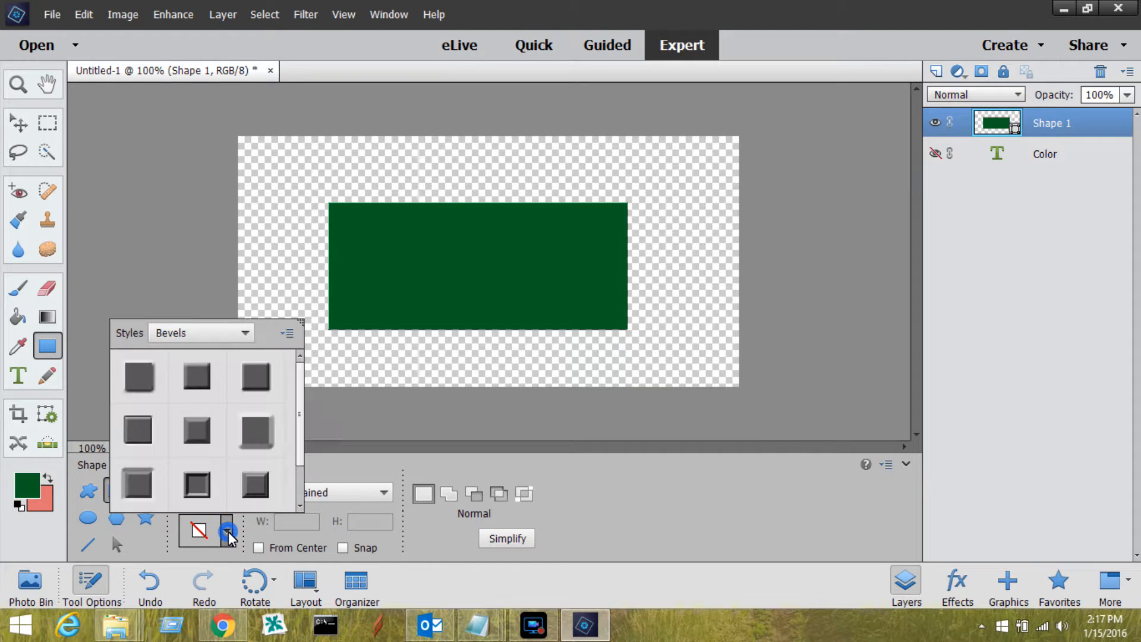
pyautogui.click(201, 429)
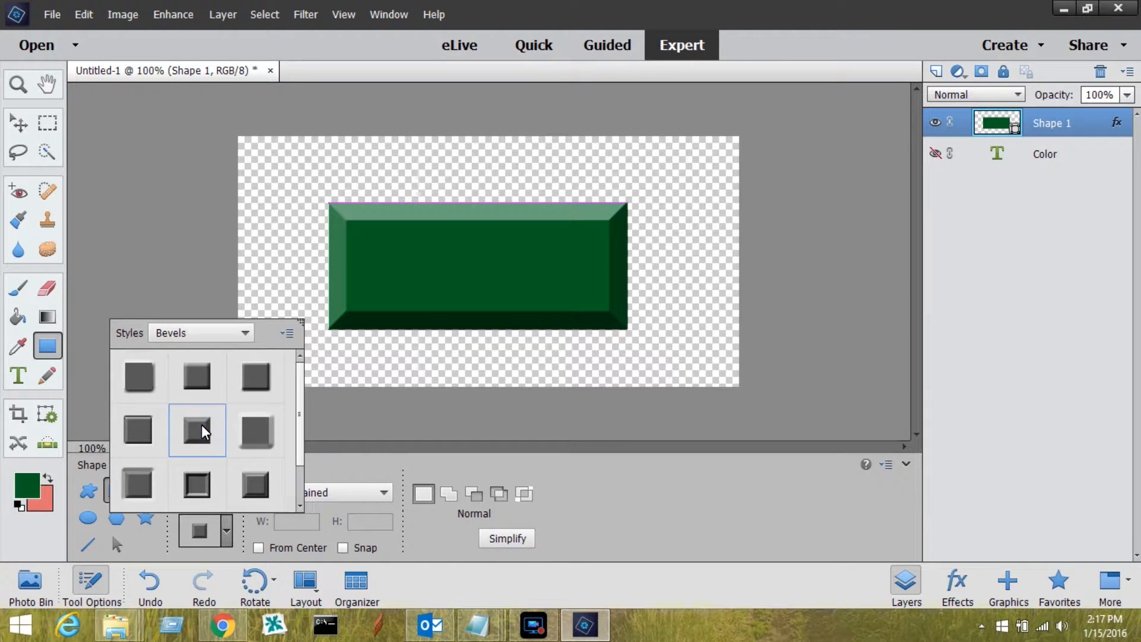
pyautogui.click(414, 463)
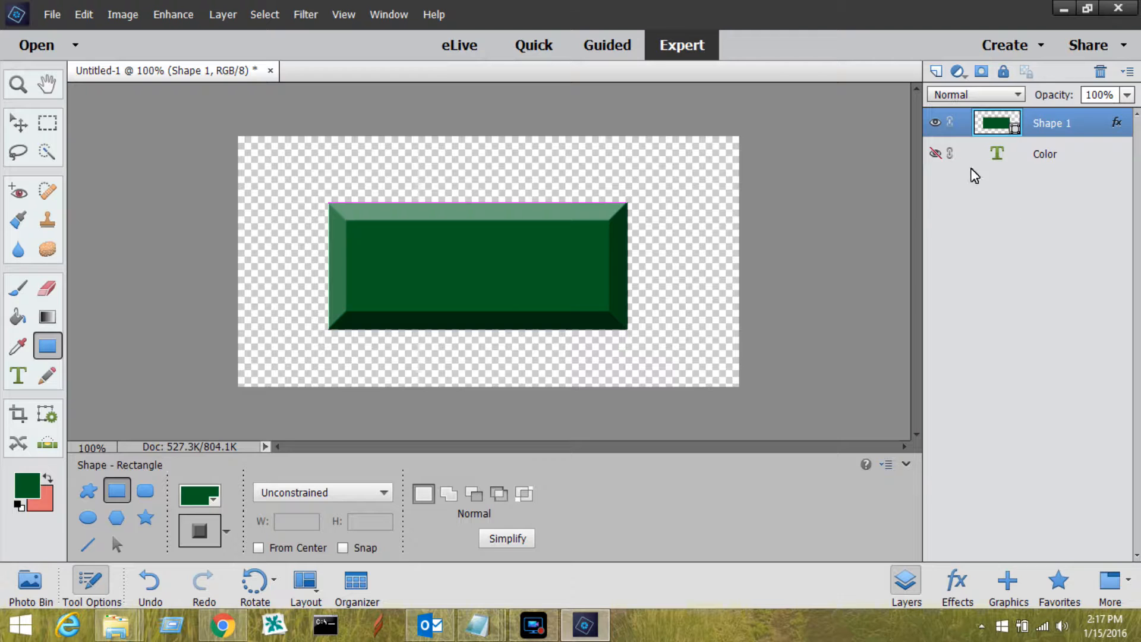
# Show the Color text layer again and move the Shape 1 layer below it in the stack
pyautogui.click(936, 154)
pyautogui.moveTo(1039, 133); pyautogui.dragTo(1040, 181)
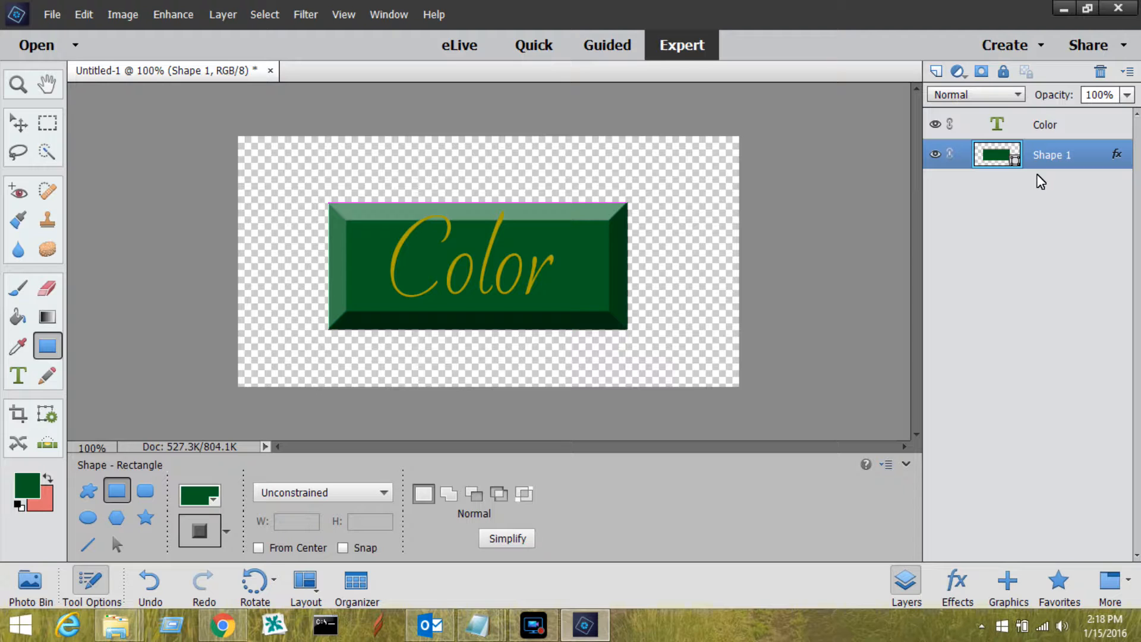
# Move the Color text slightly down and right so it sits in the middle of the green rectangle
pyautogui.click(1045, 124)
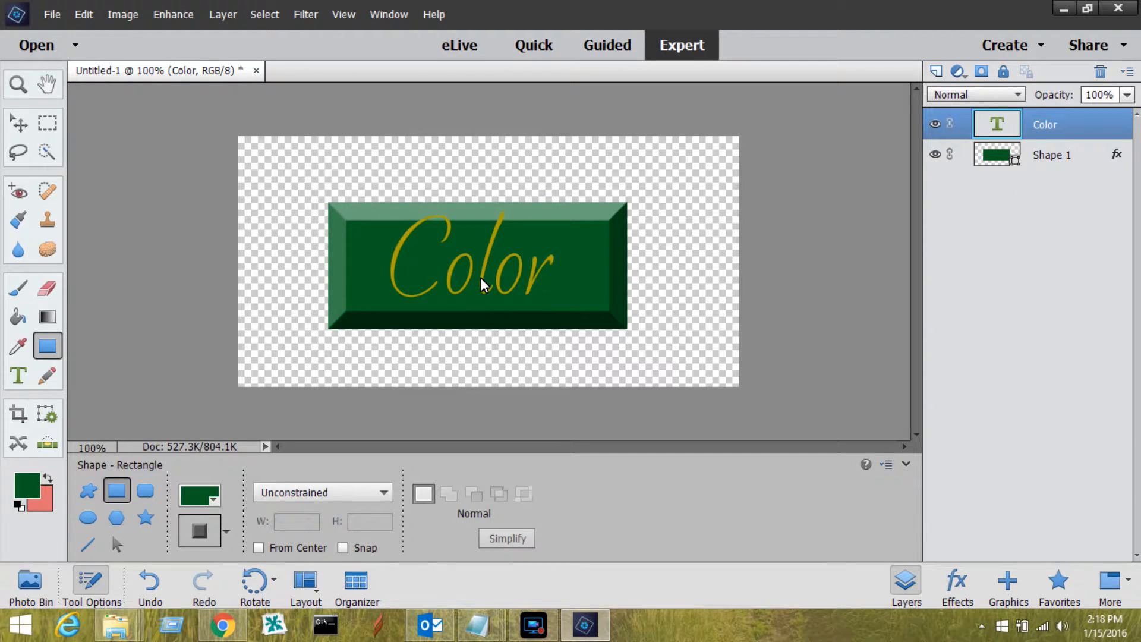
pyautogui.moveTo(484, 286); pyautogui.dragTo(484, 288)
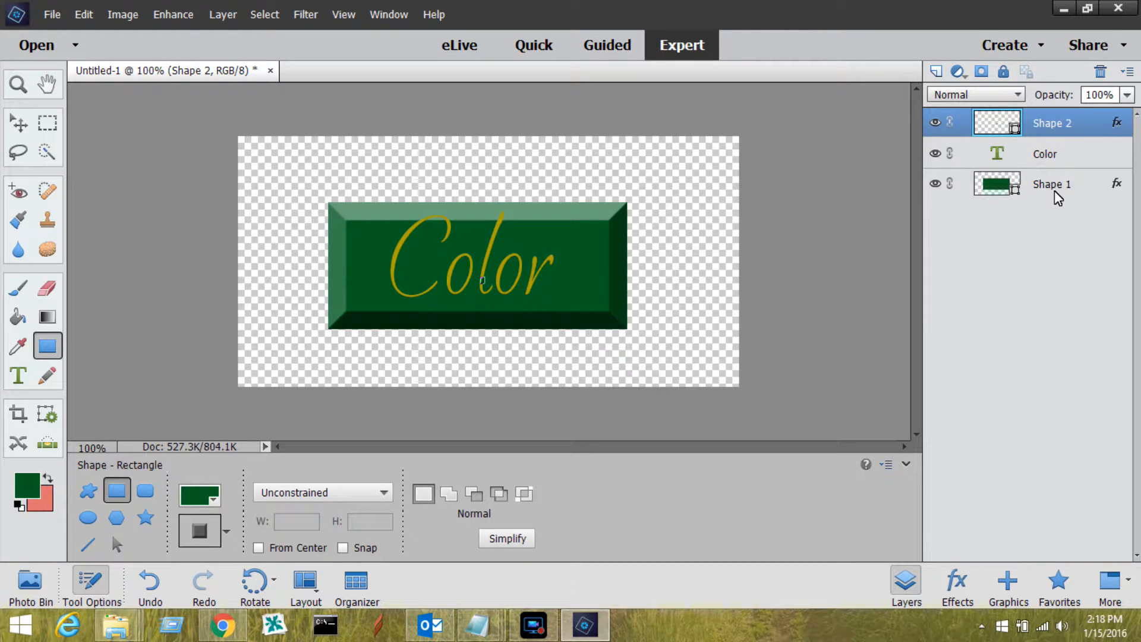
pyautogui.click(1055, 160)
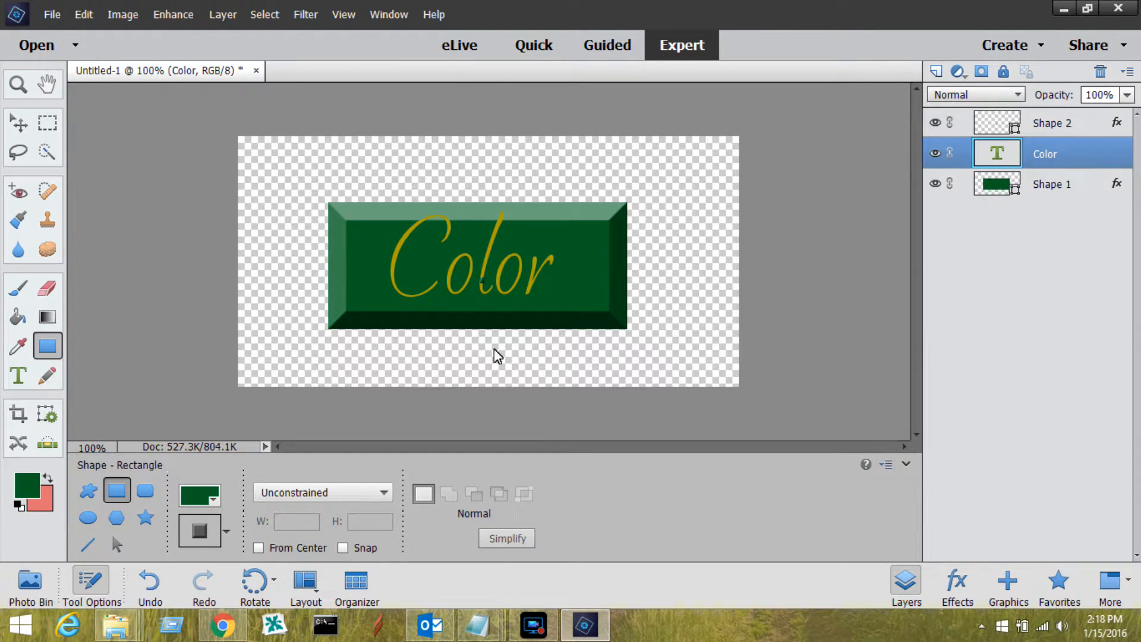
pyautogui.click(18, 123)
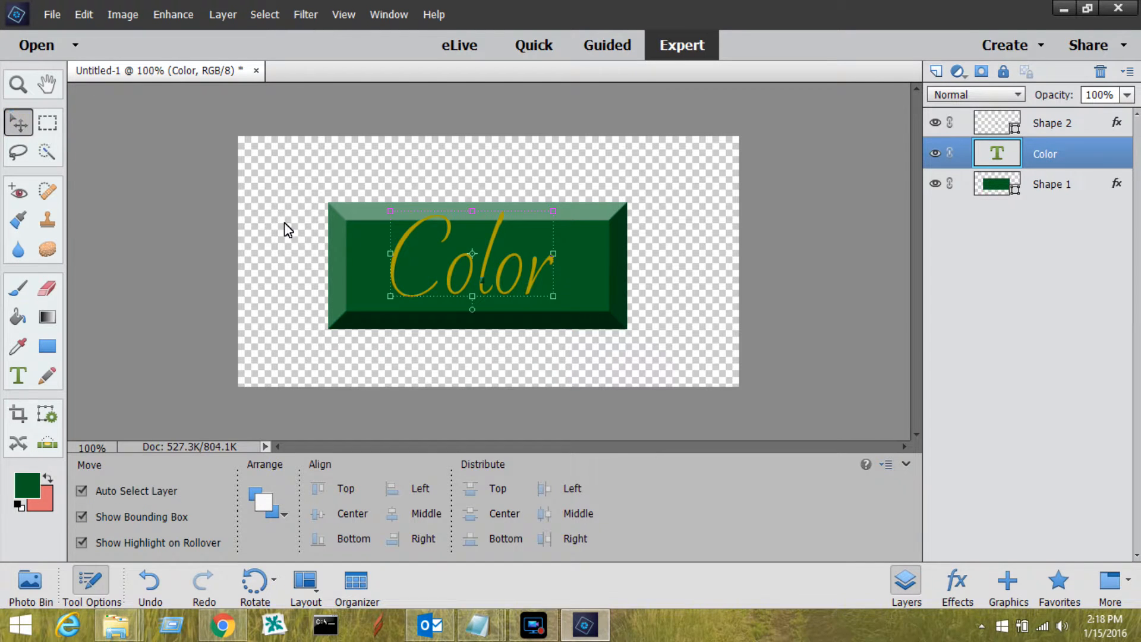
pyautogui.moveTo(492, 260); pyautogui.dragTo(492, 268)
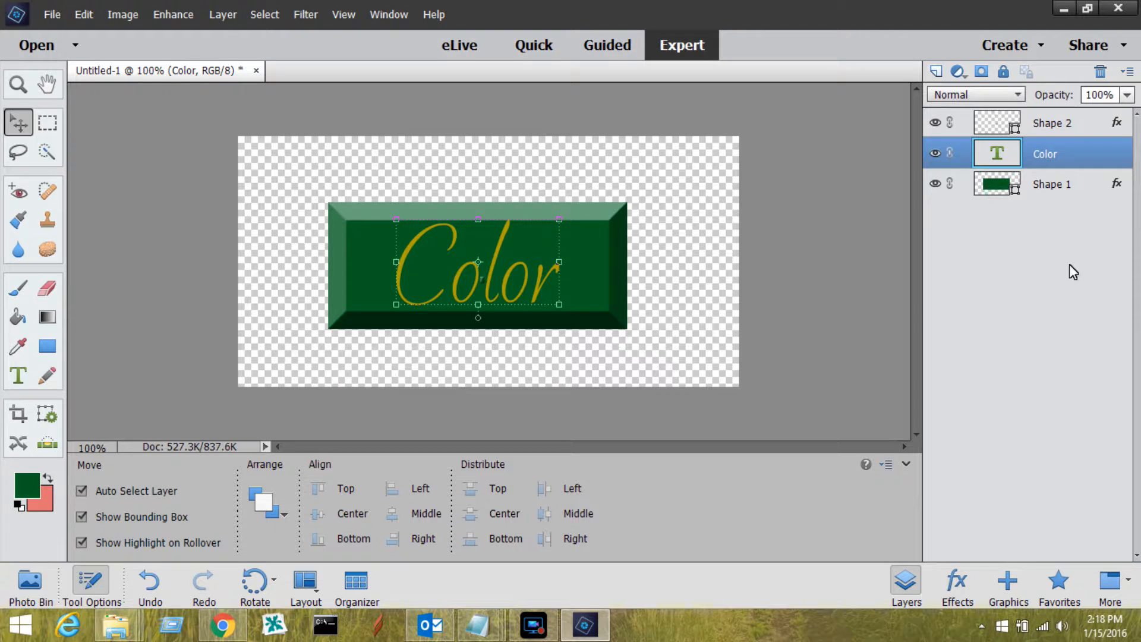
# Align the Color text and Shape 1 layers to each other with the Center alignment and deselect them
pyautogui.keyDown('shift'); pyautogui.click(1041, 181); pyautogui.keyUp('shift')
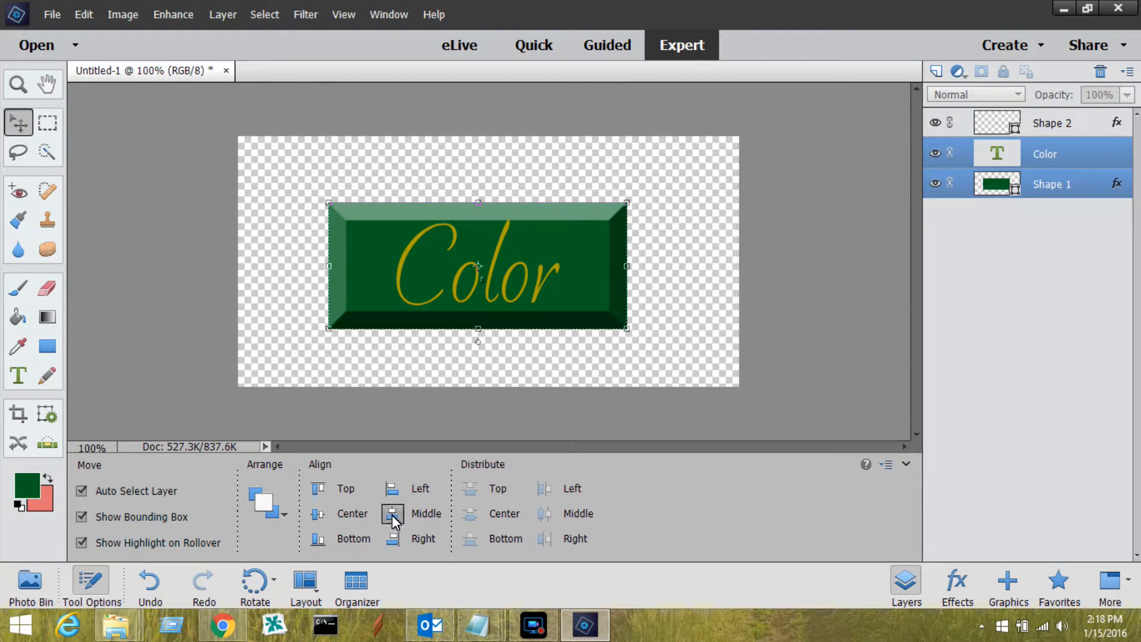
pyautogui.click(317, 517)
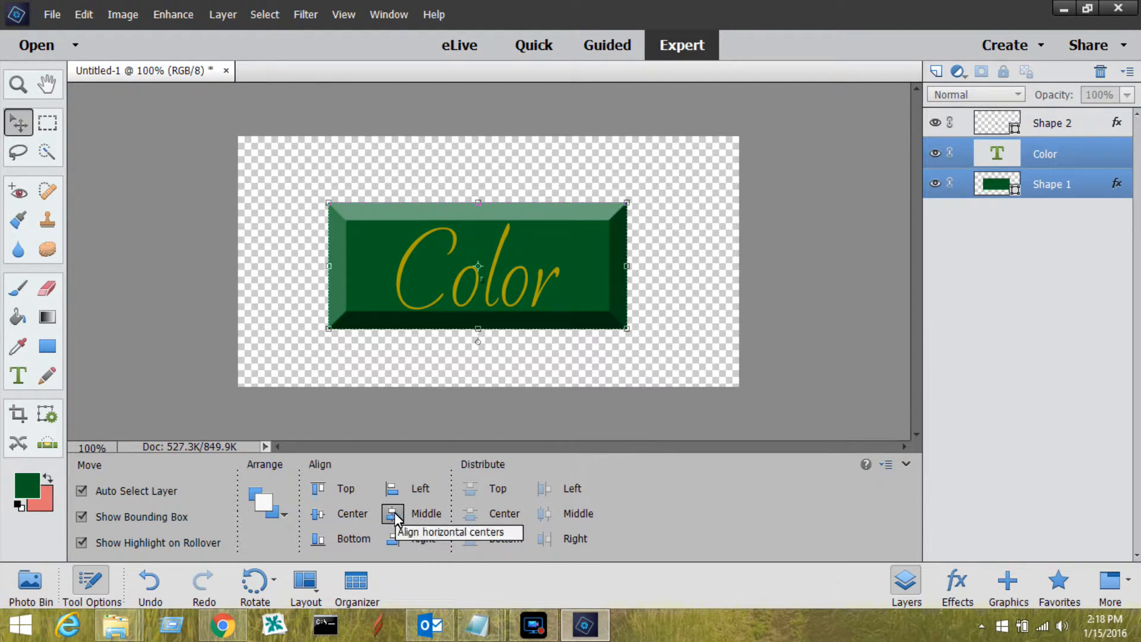
pyautogui.click(788, 334)
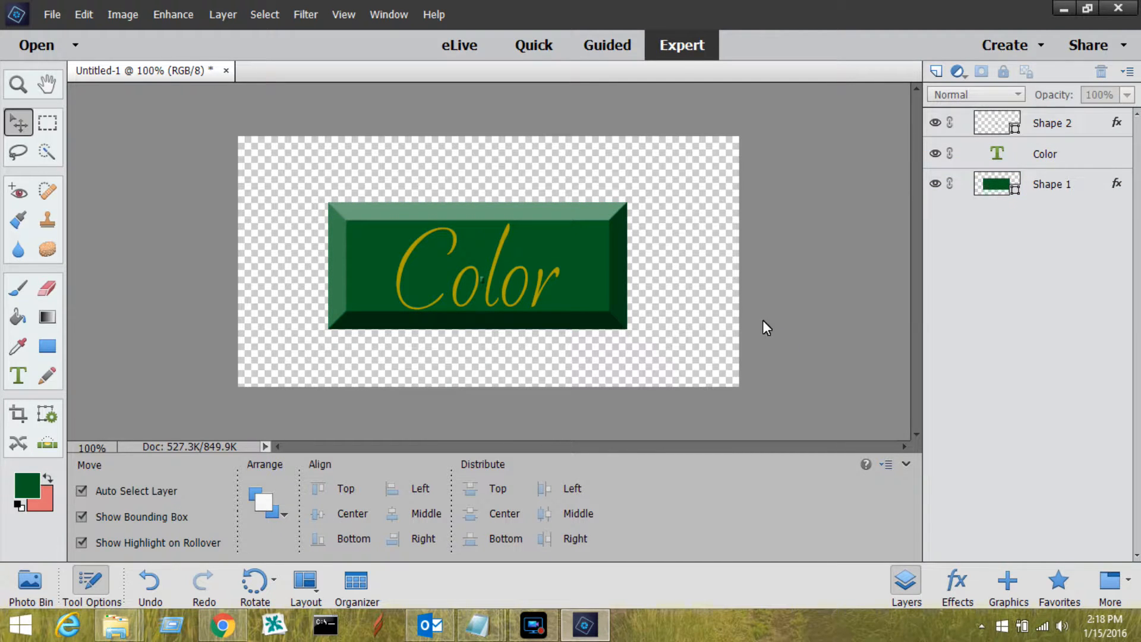
# Start saving the button under a new name, entering "color button text green" as the file name
pyautogui.click(55, 12)
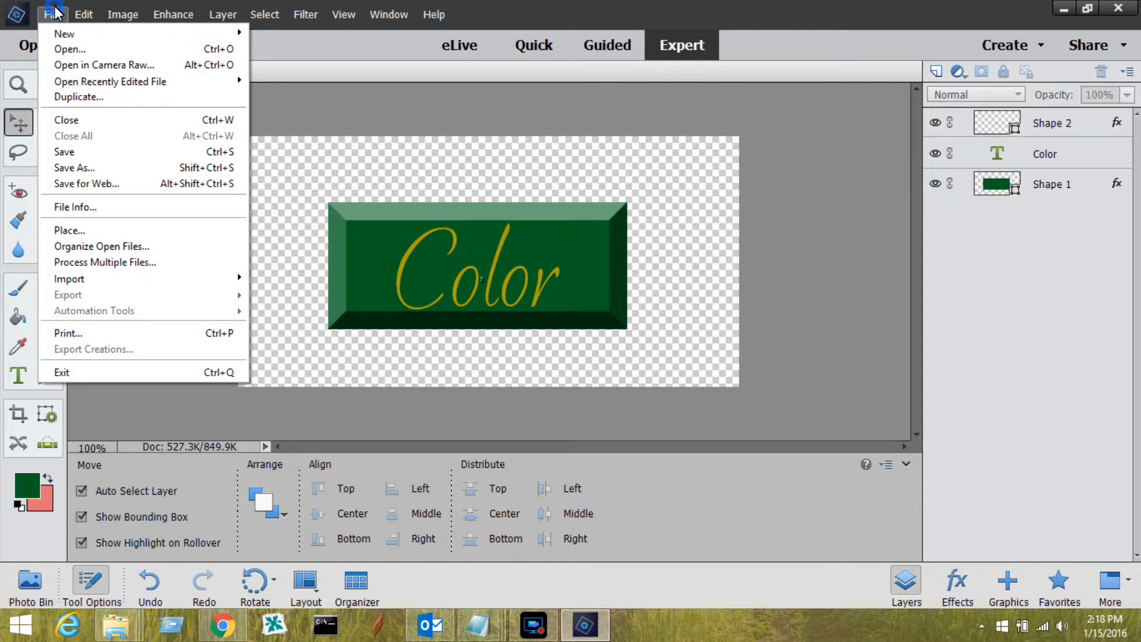
pyautogui.click(58, 169)
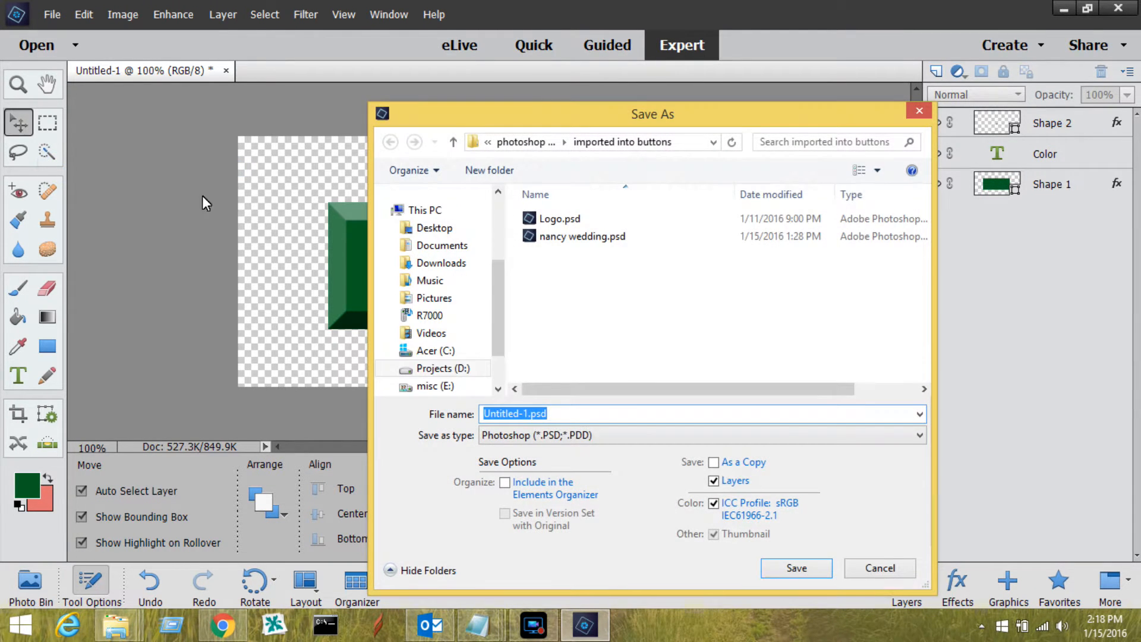
pyautogui.click(599, 416)
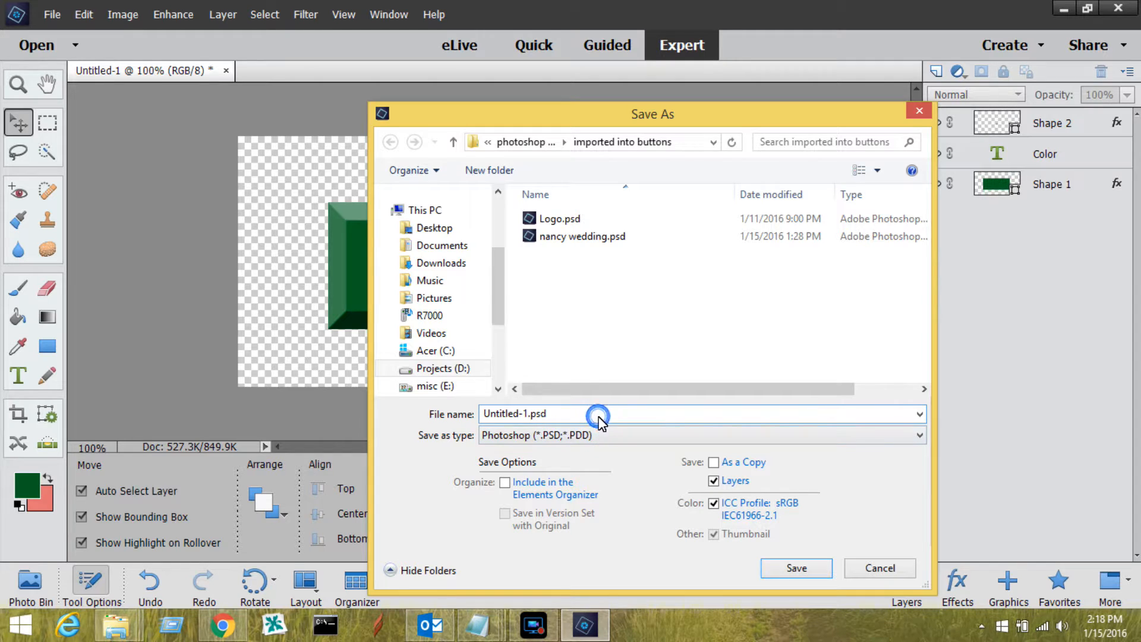
pyautogui.press('BackSpace')
pyautogui.press('BackSpace')
pyautogui.press('BackSpace')
pyautogui.press('BackSpace')
pyautogui.press('BackSpace')
pyautogui.press('BackSpace')
pyautogui.press('BackSpace')
pyautogui.press('BackSpace')
pyautogui.press('BackSpace')
pyautogui.press('BackSpace')
pyautogui.press('BackSpace')
pyautogui.press('BackSpace')
pyautogui.press('BackSpace')
pyautogui.press('BackSpace')
pyautogui.write('colo')
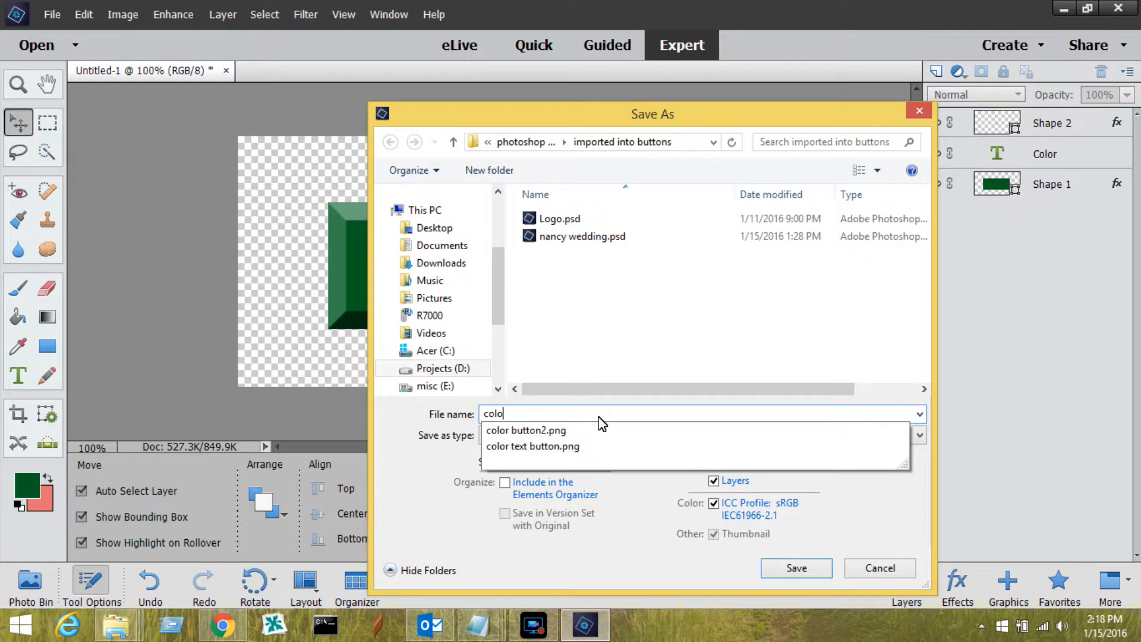
pyautogui.write('r wit')
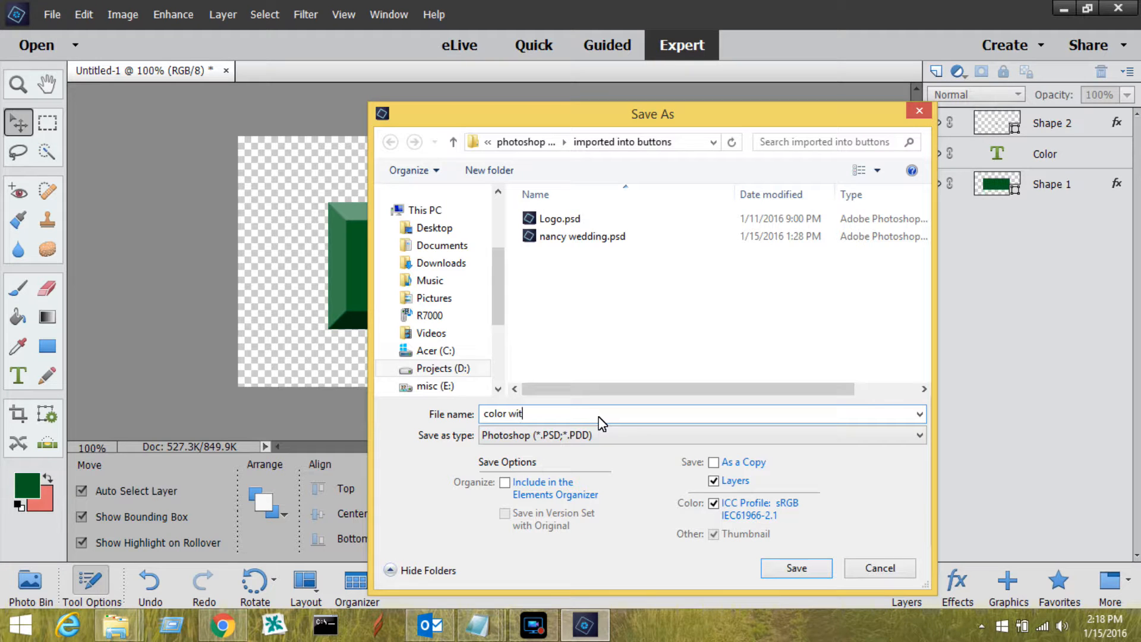
pyautogui.press('BackSpace')
pyautogui.press('BackSpace')
pyautogui.press('BackSpace')
pyautogui.write('button co')
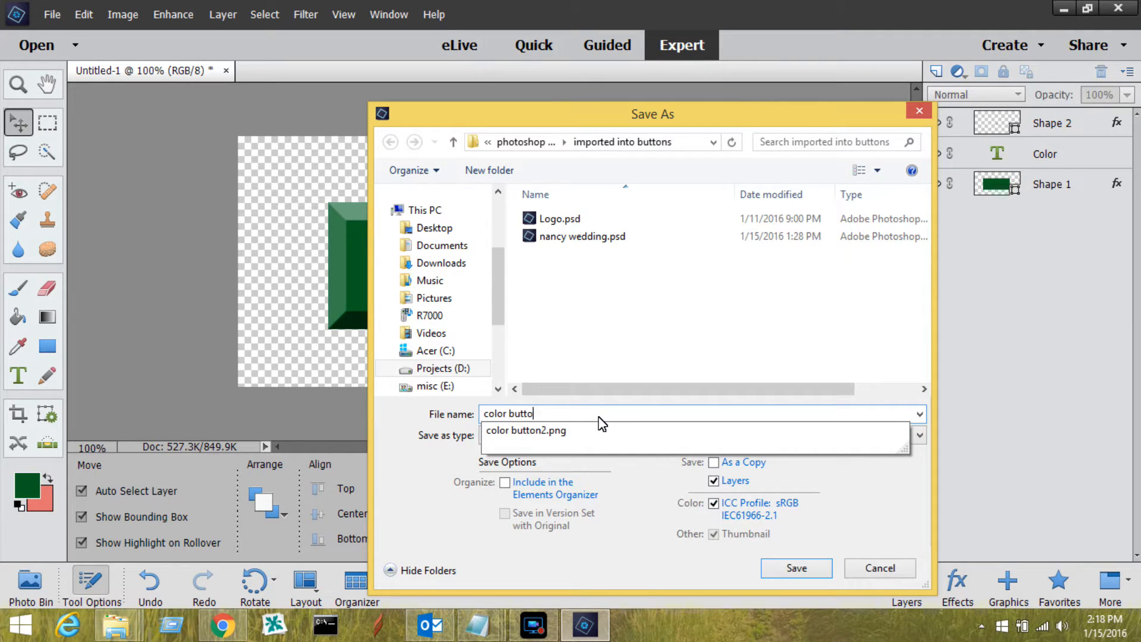
pyautogui.press('BackSpace')
pyautogui.press('BackSpace')
pyautogui.write('te')
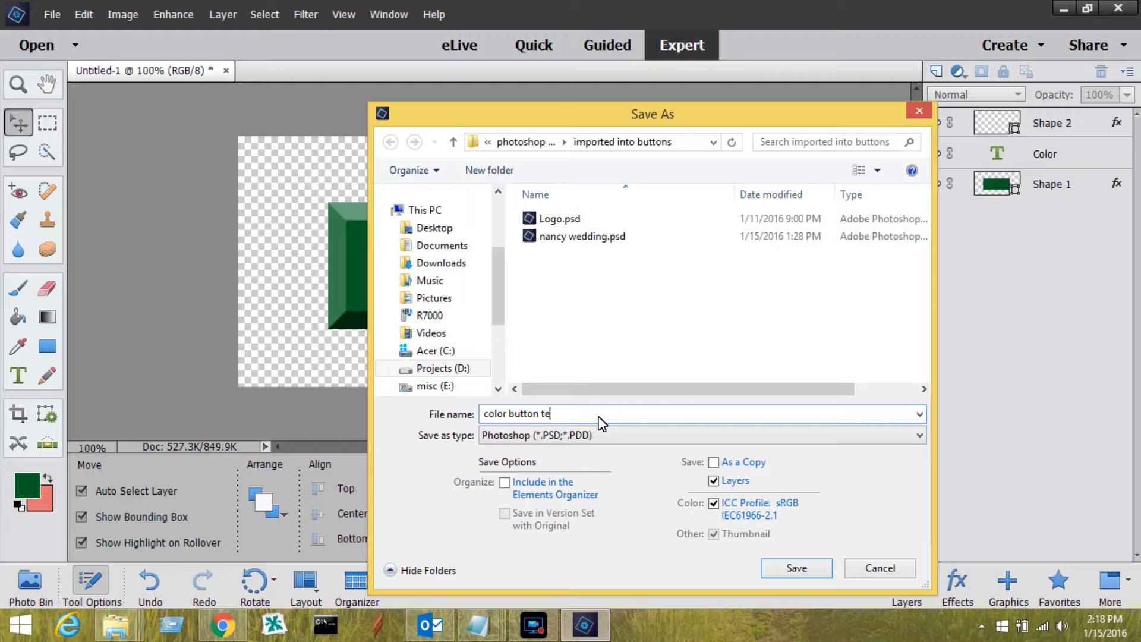
pyautogui.write('xt green')
pyautogui.press('Tab')
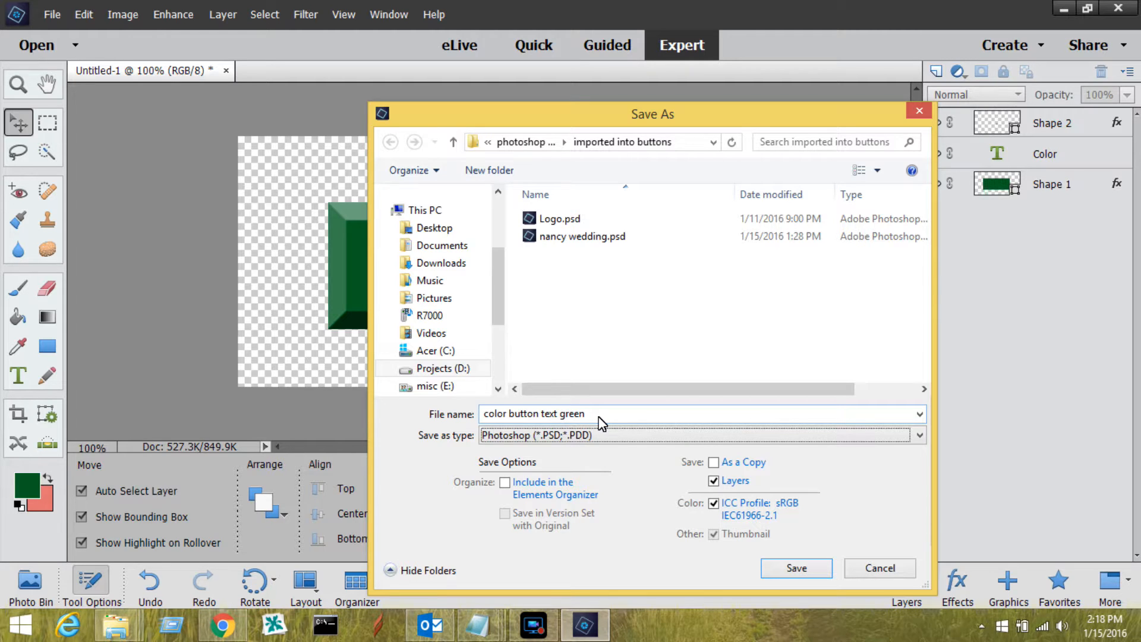
# Save the file in PNG format, accepting Smallest / Slow compression and Interlaced
pyautogui.click(918, 438)
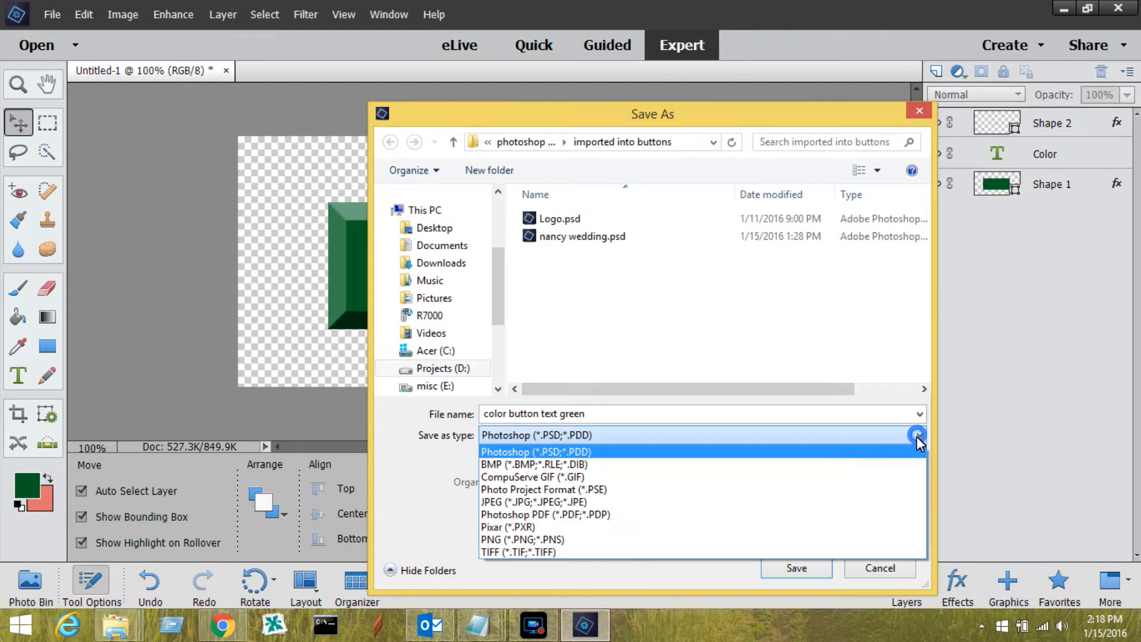
pyautogui.click(616, 539)
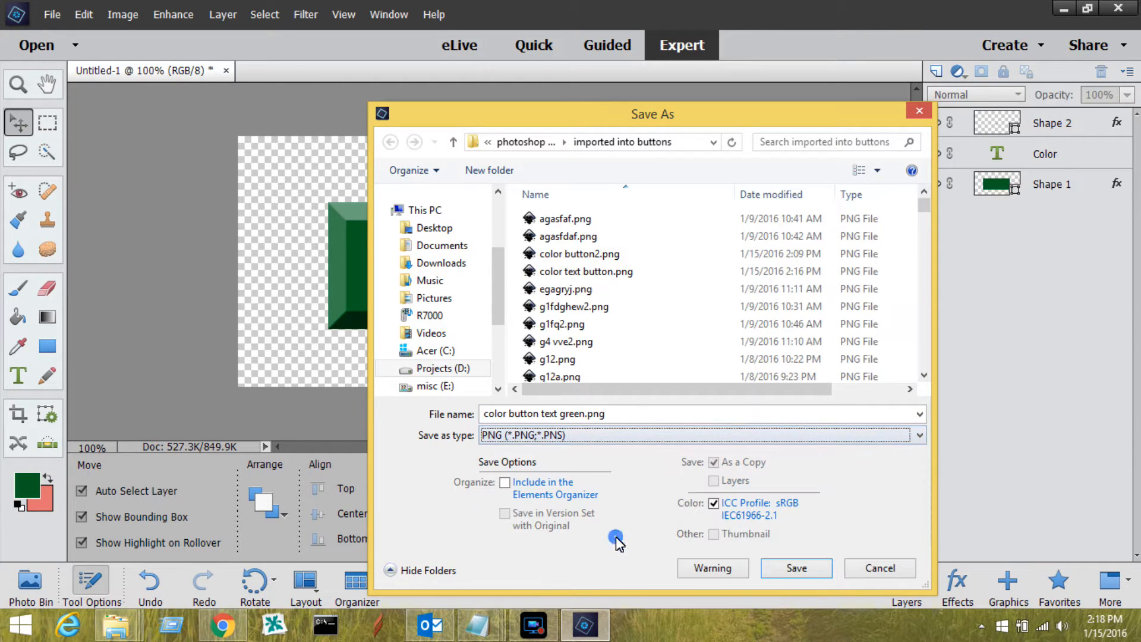
pyautogui.click(792, 569)
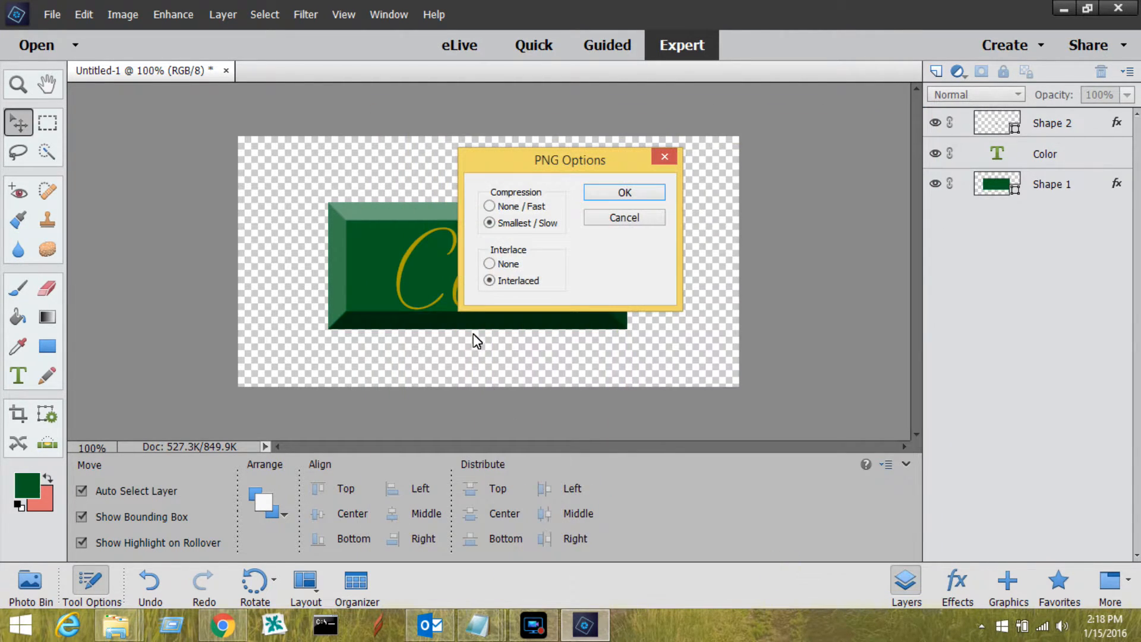
pyautogui.click(599, 194)
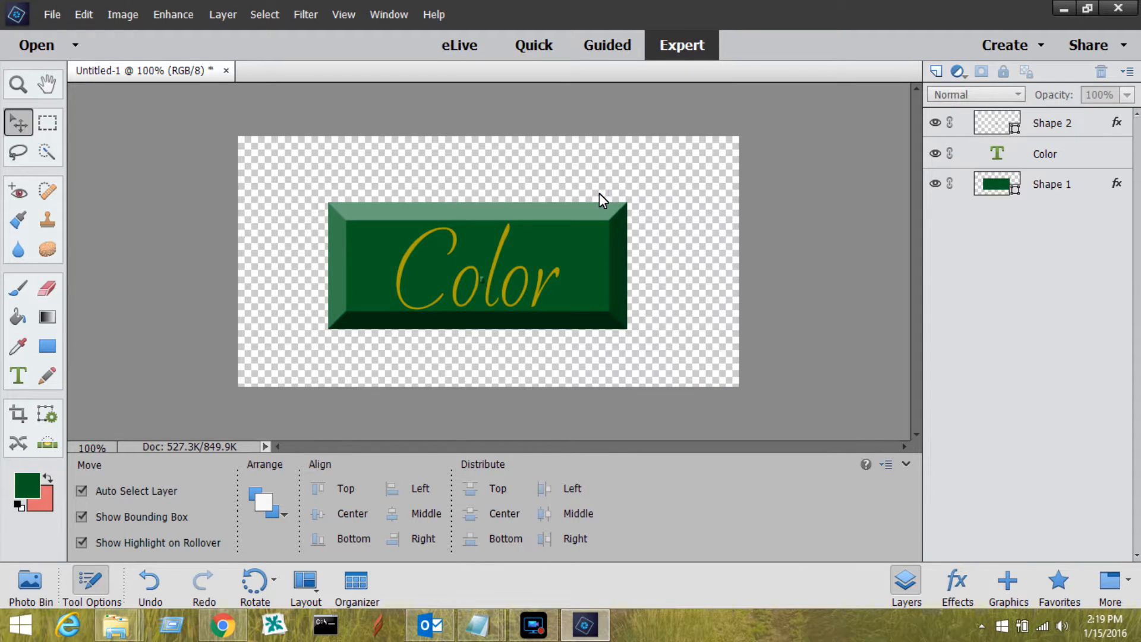
# Hide the Shape 2, Color and Shape 1 layers to leave an empty transparent canvas
pyautogui.click(938, 123)
pyautogui.click(935, 154)
pyautogui.click(935, 183)
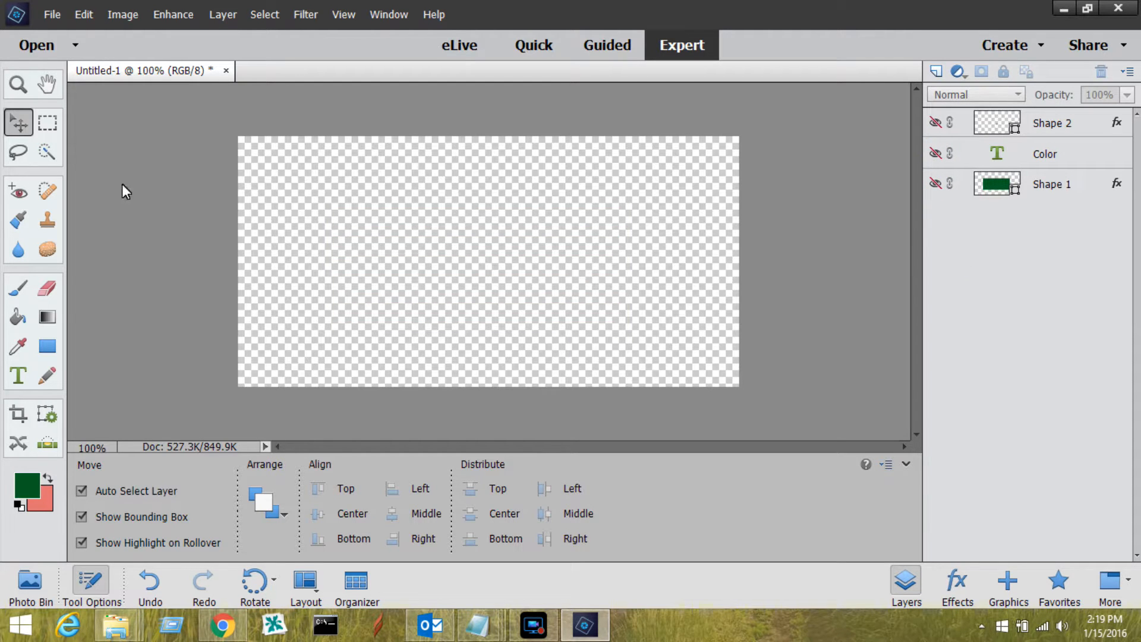
# Place the gold g4162 ornament image from the "imported into buttons" folder onto the canvas
pyautogui.click(52, 13)
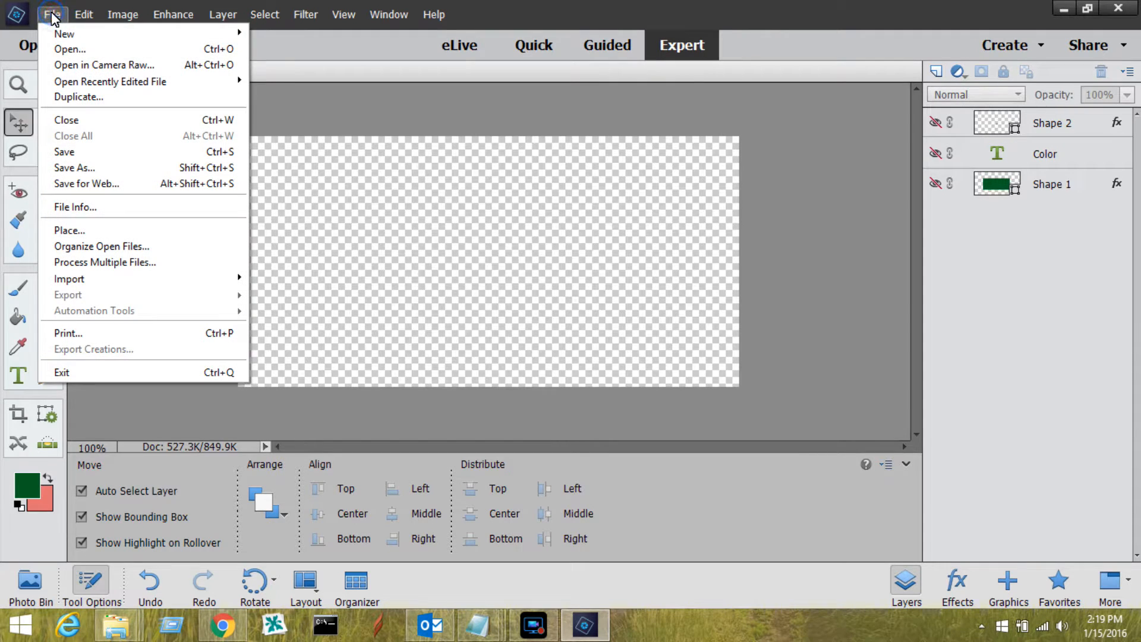
pyautogui.click(526, 232)
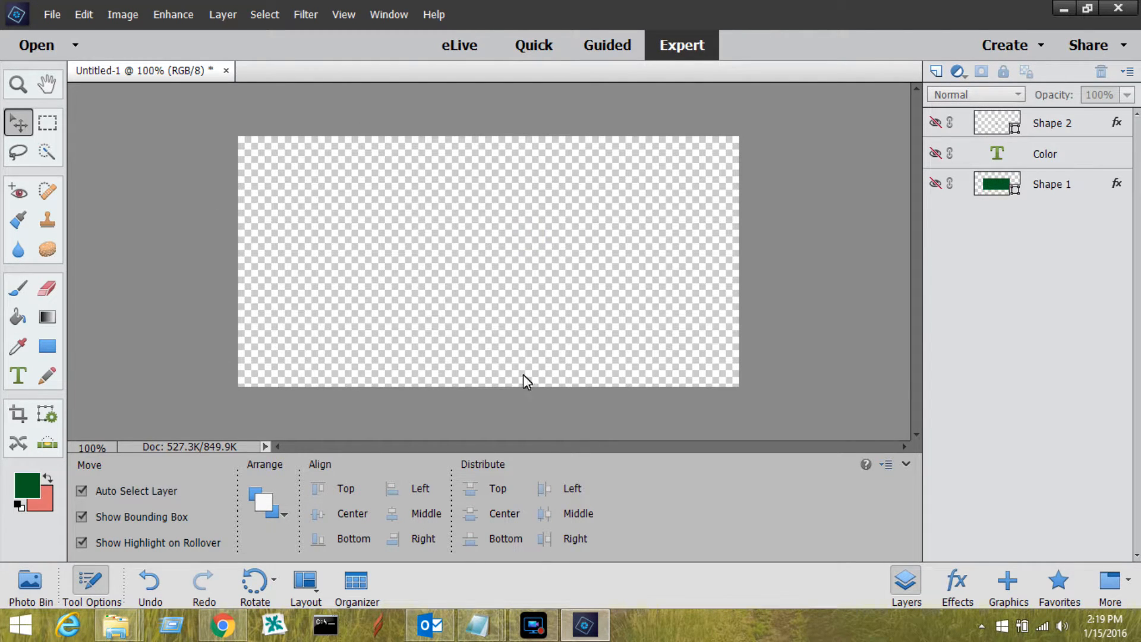
pyautogui.click(59, 16)
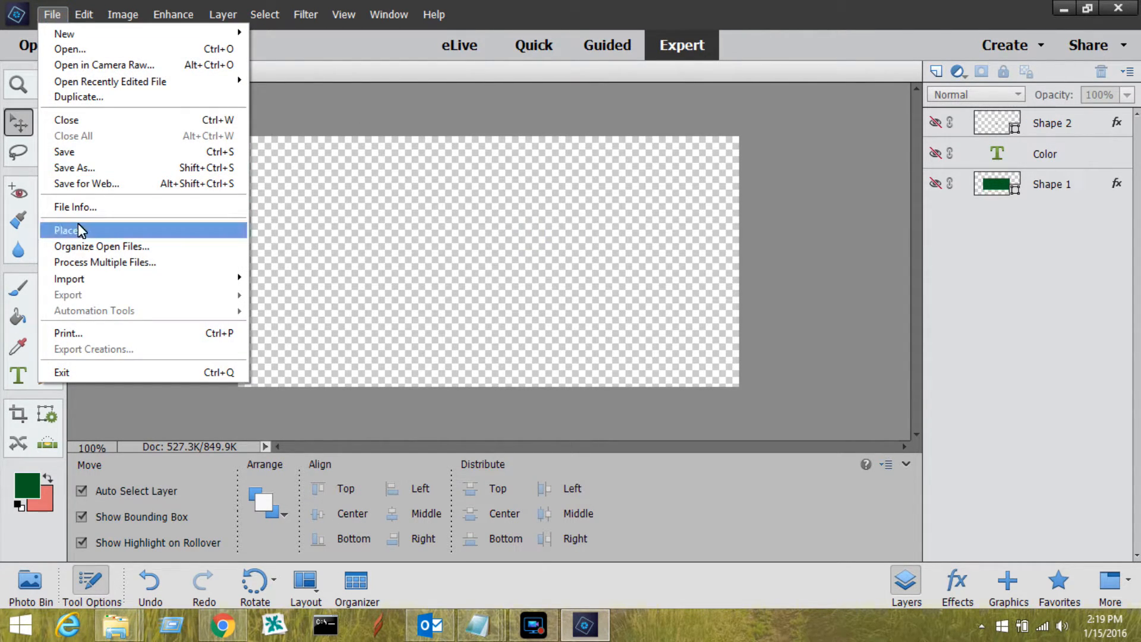
pyautogui.click(77, 225)
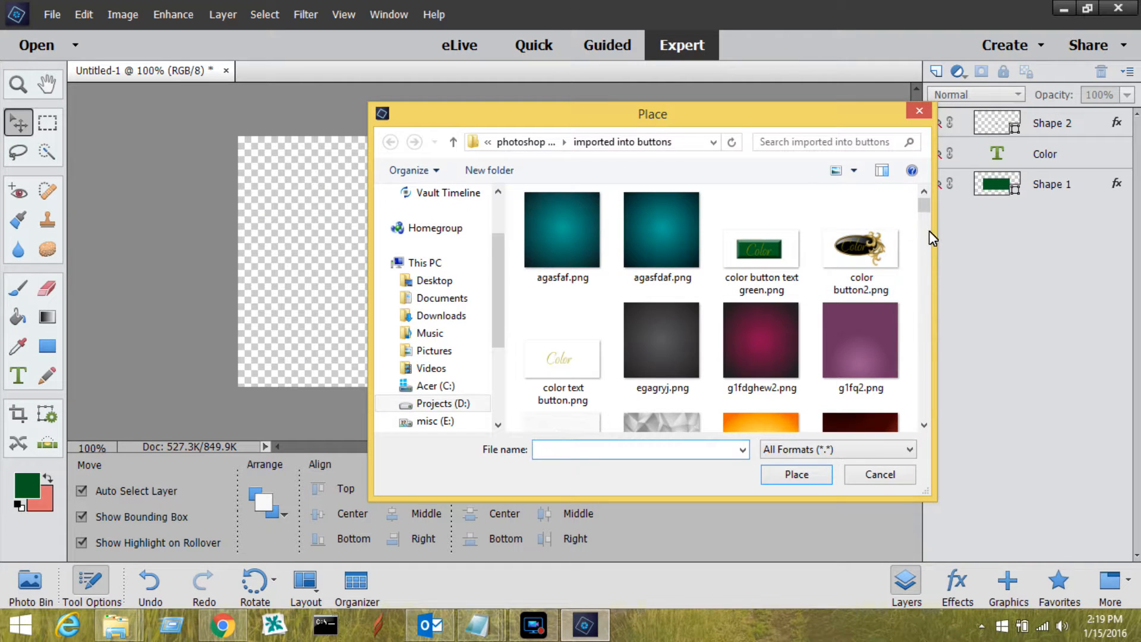
pyautogui.moveTo(926, 211); pyautogui.dragTo(925, 267)
pyautogui.doubleClick(857, 283)
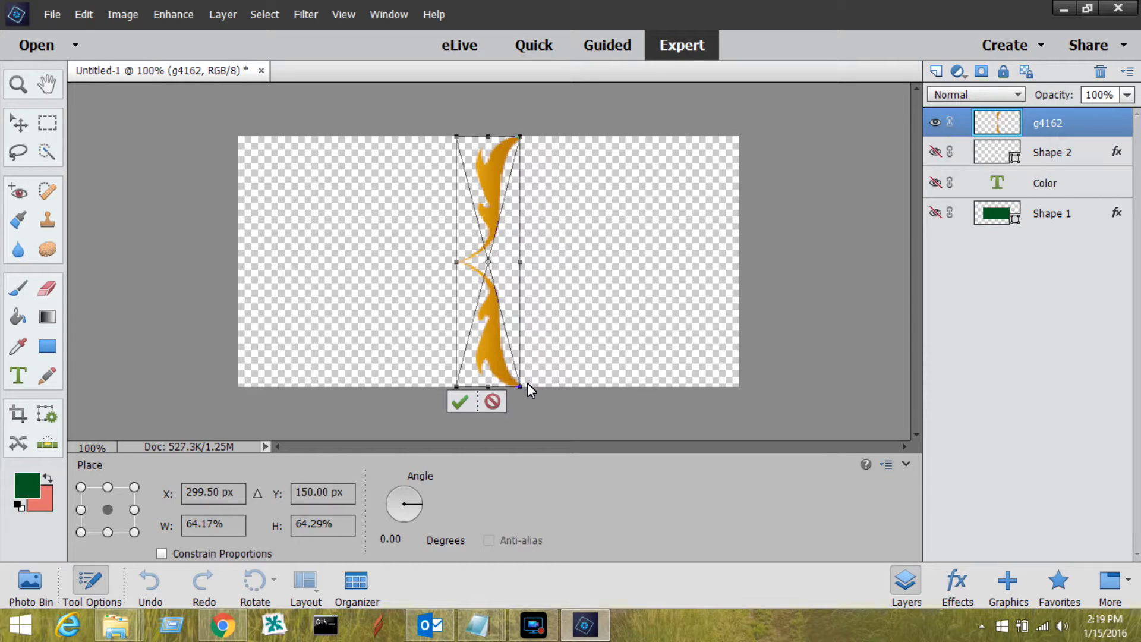
# Rotate the placed ornament to -90 degrees so it lies horizontally, and move it near the canvas's upper edge
pyautogui.moveTo(527, 384); pyautogui.dragTo(526, 384)
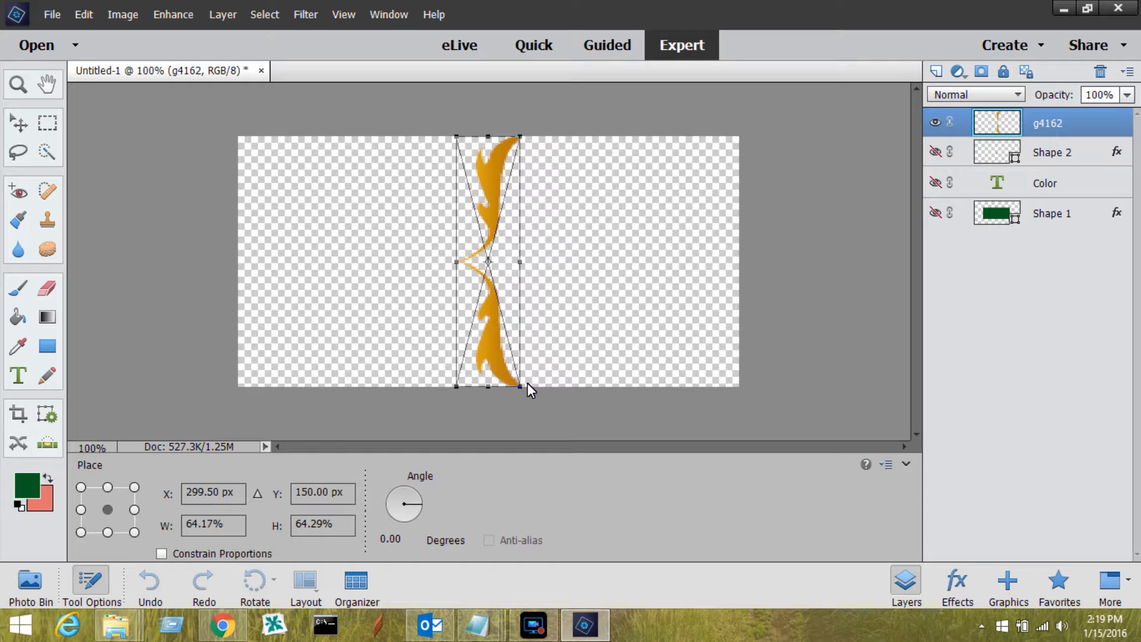
pyautogui.moveTo(528, 385); pyautogui.dragTo(617, 225)
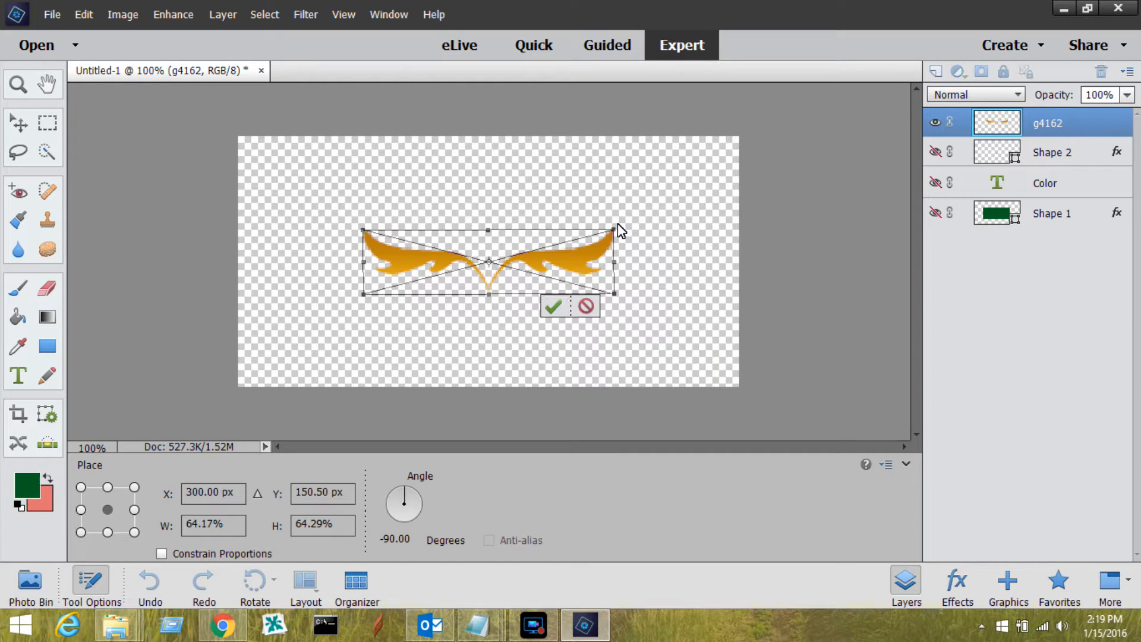
pyautogui.click(560, 309)
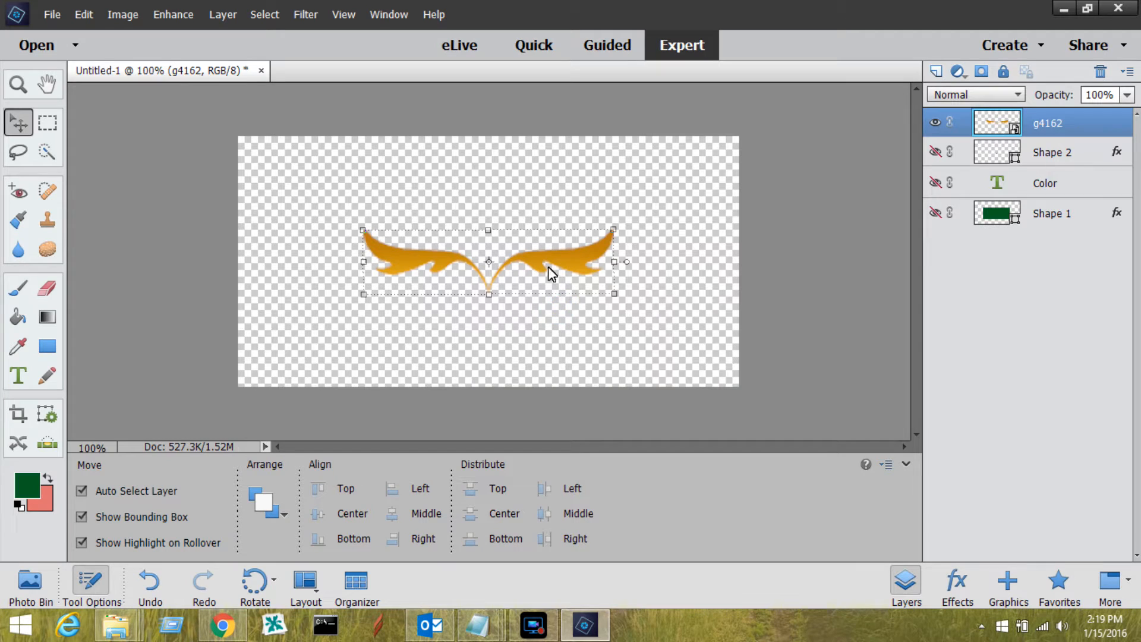
pyautogui.moveTo(548, 262); pyautogui.dragTo(531, 190)
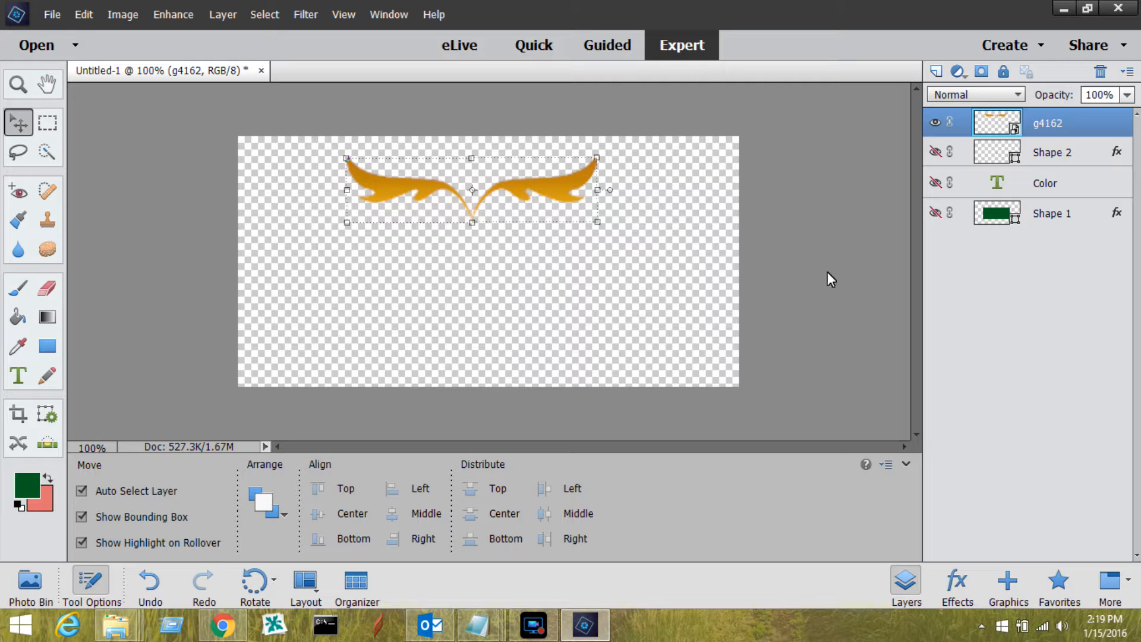
# Duplicate the g4162 layer, move the copy below the original and flip it upside down at -100% width and height
pyautogui.rightClick(1083, 123)
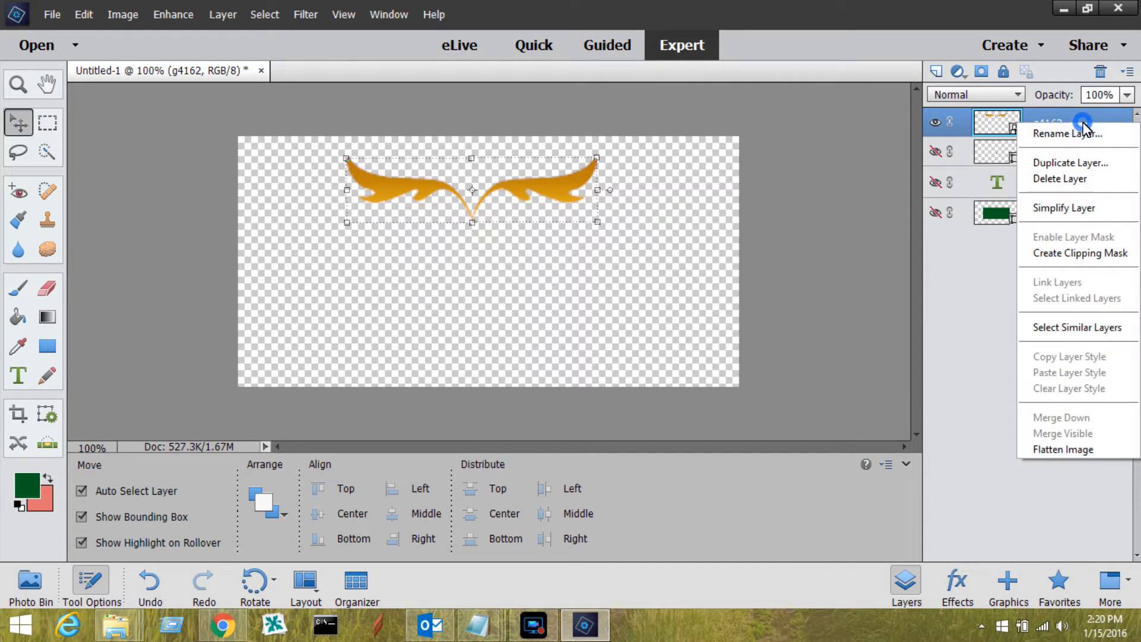
pyautogui.click(1072, 164)
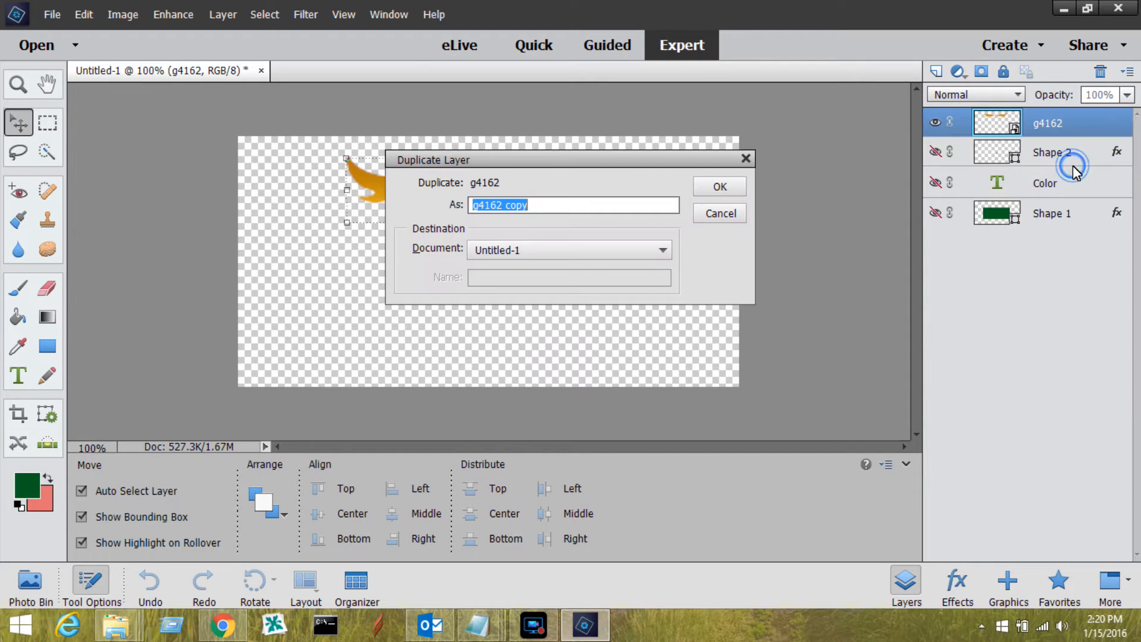
pyautogui.click(716, 188)
pyautogui.moveTo(532, 188); pyautogui.dragTo(536, 272)
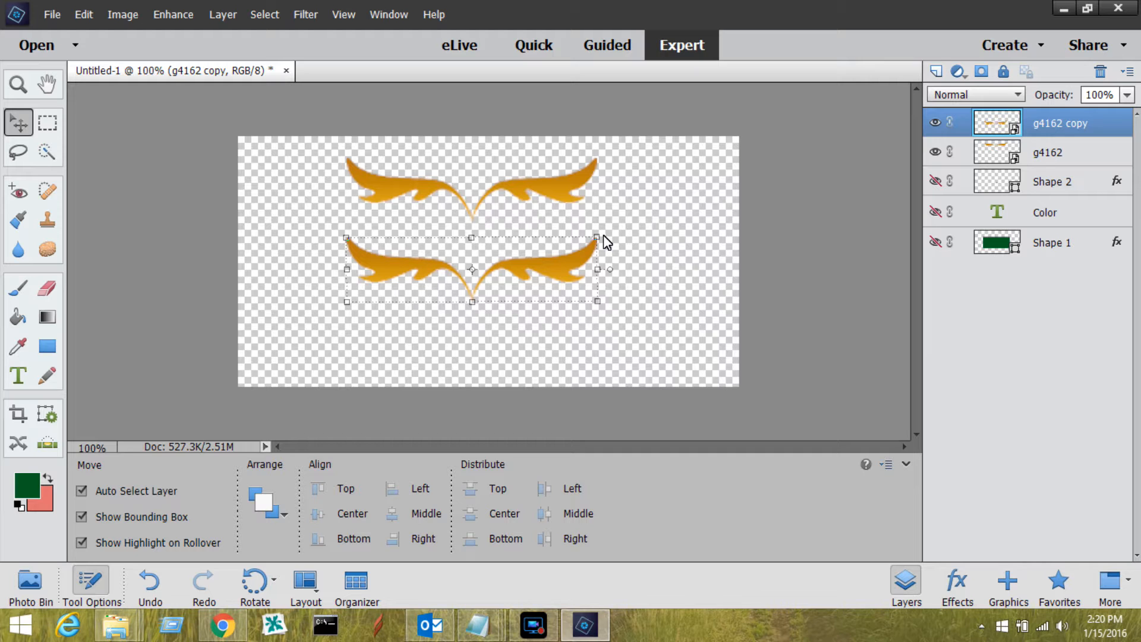
pyautogui.moveTo(604, 234); pyautogui.dragTo(346, 293)
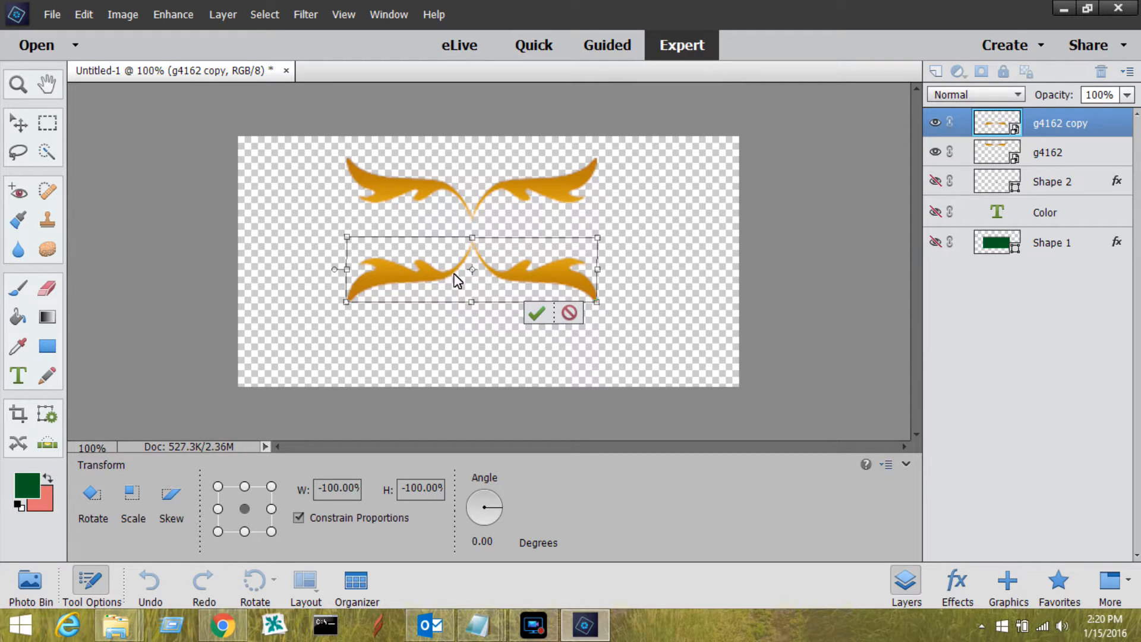
pyautogui.click(537, 313)
# Swap the two ornaments, with the original below and the flipped copy above, leaving a gap between them
pyautogui.moveTo(541, 316); pyautogui.dragTo(832, 214)
pyautogui.moveTo(393, 188); pyautogui.dragTo(413, 312)
pyautogui.moveTo(619, 210); pyautogui.dragTo(417, 222)
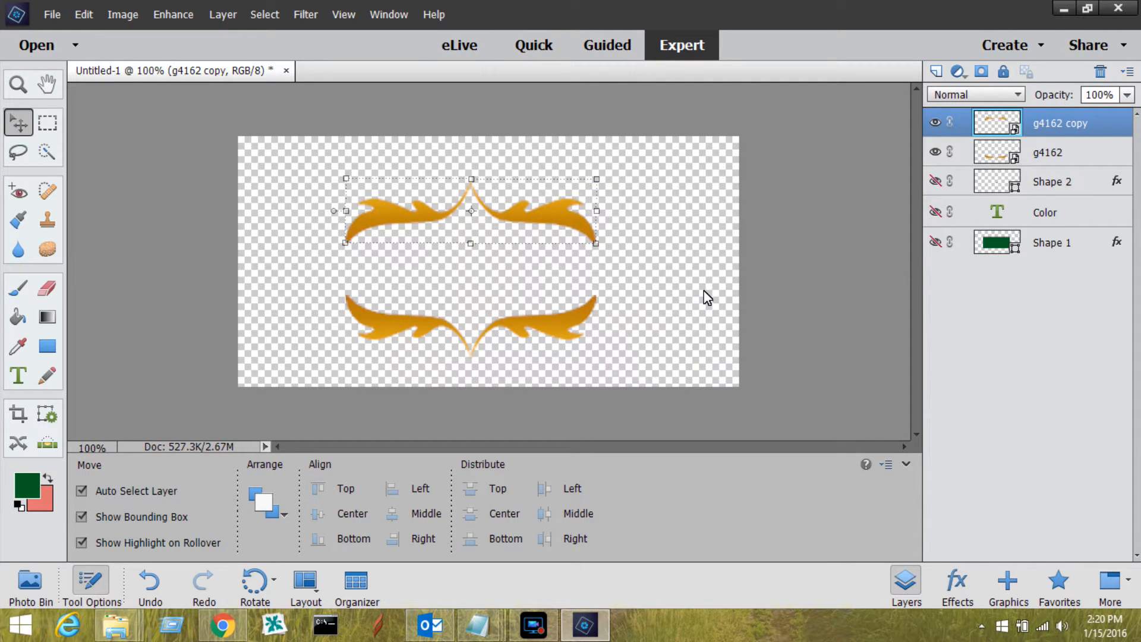
# Show the hidden Color text layer between the two ornaments and select the upper ornament
pyautogui.click(935, 213)
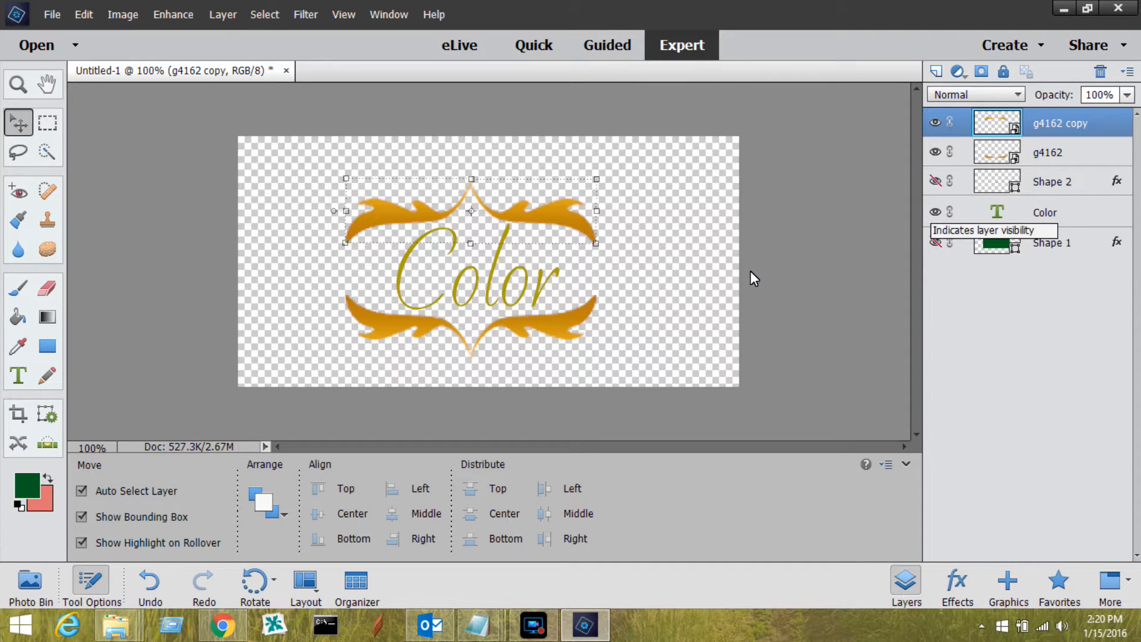
pyautogui.click(786, 261)
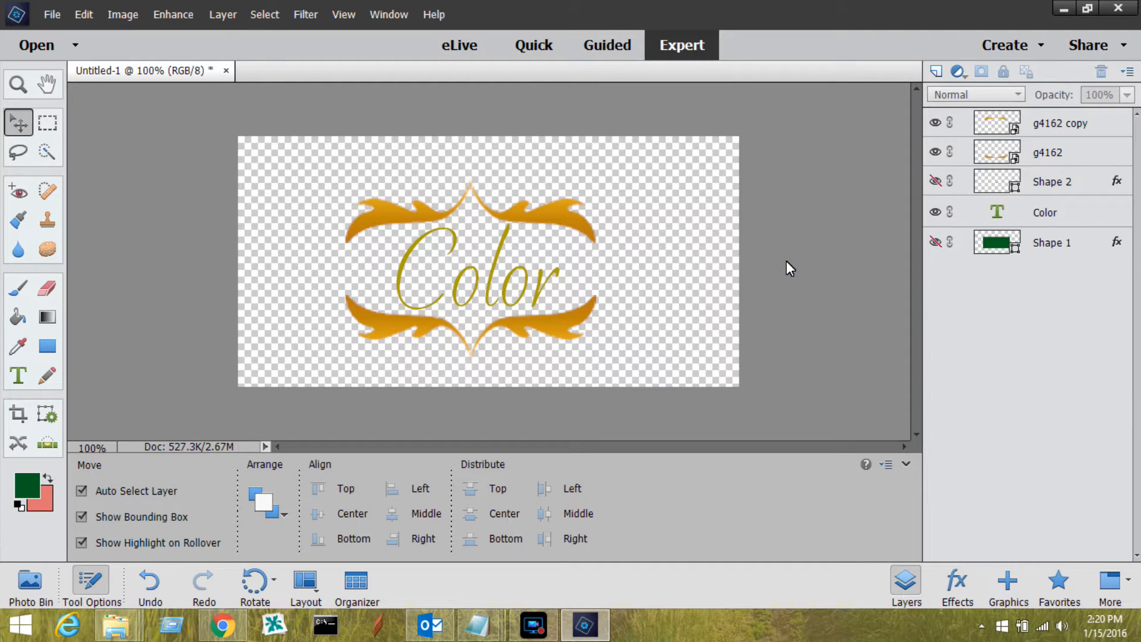
pyautogui.click(561, 215)
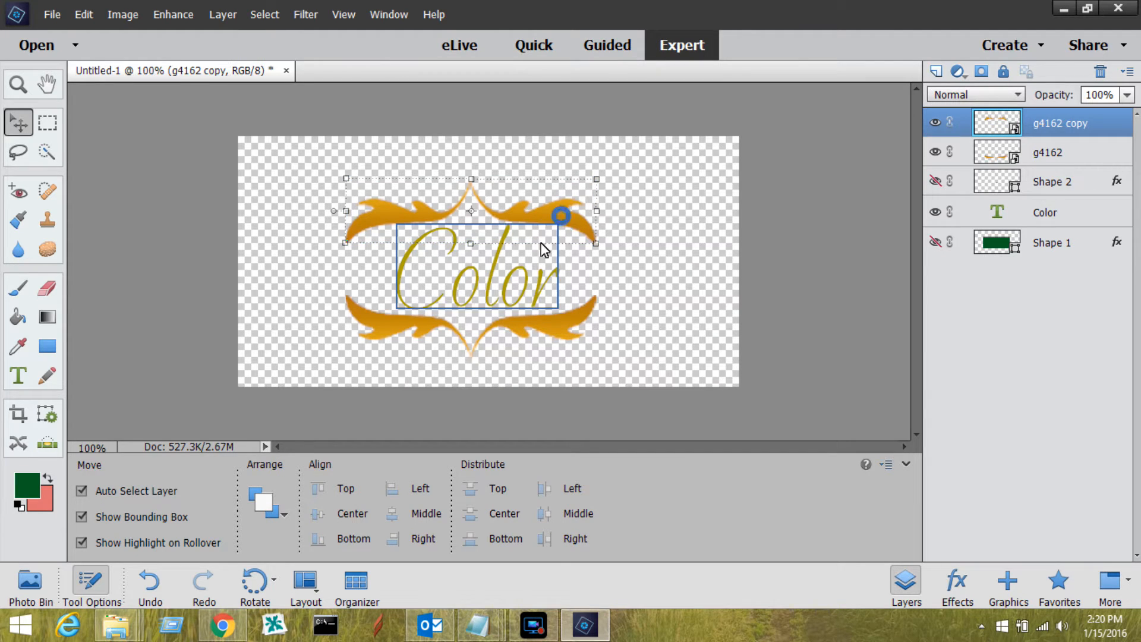
# Try aligning both ornaments and the Color text by Center and Middle together, and undo the alignment
pyautogui.keyDown('shift'); pyautogui.click(538, 292); pyautogui.keyUp('shift')
pyautogui.keyDown('shift'); pyautogui.click(550, 328); pyautogui.keyUp('shift')
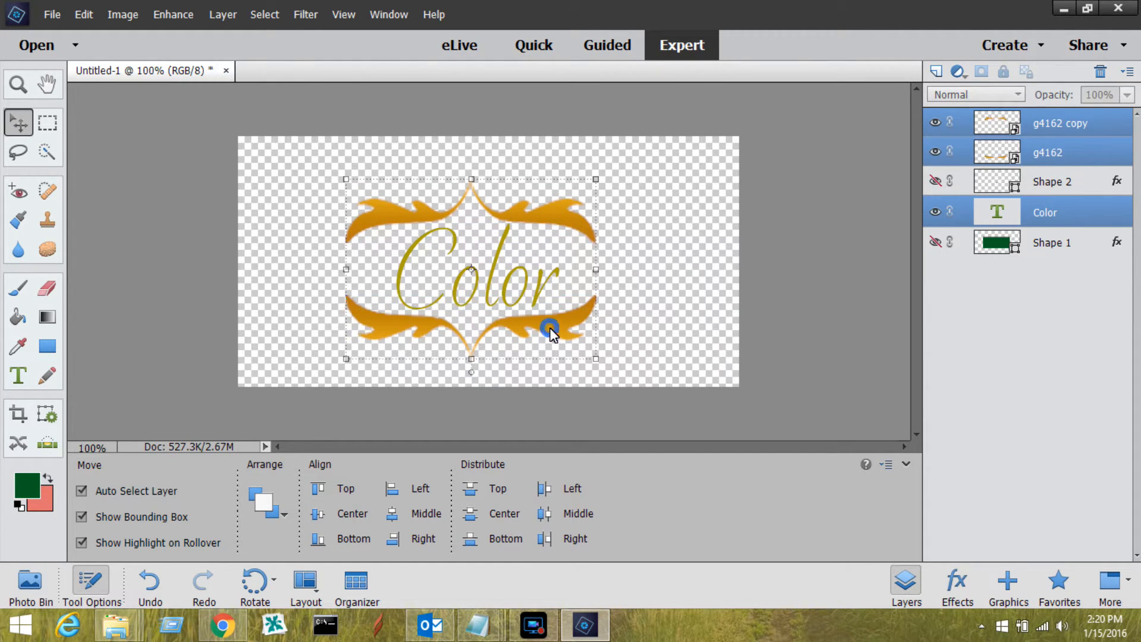
pyautogui.click(320, 513)
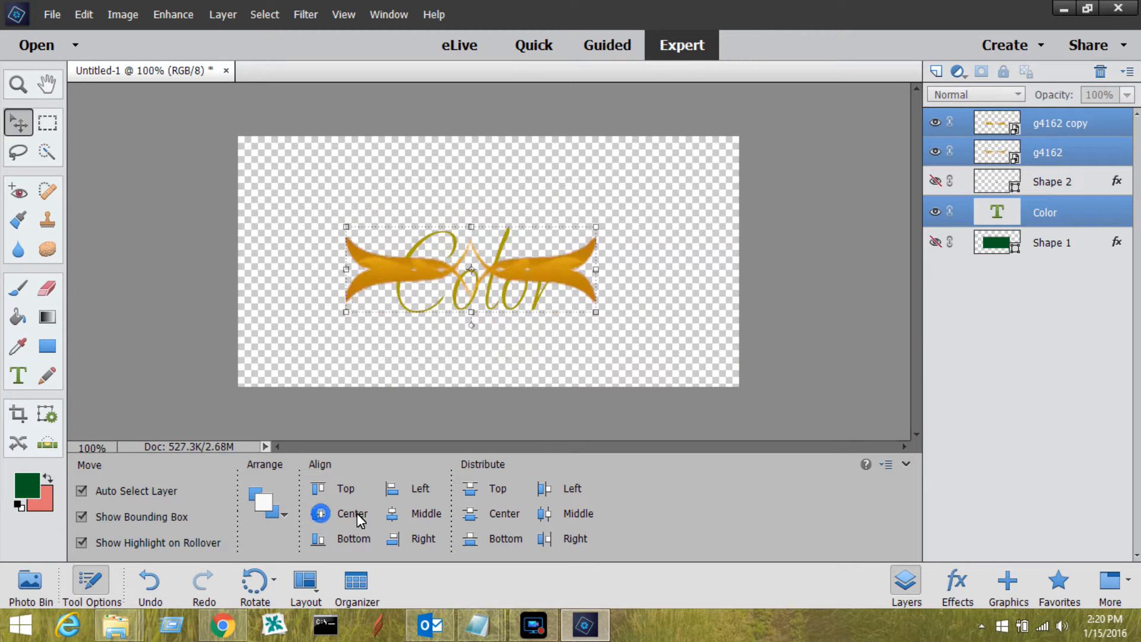
pyautogui.click(399, 516)
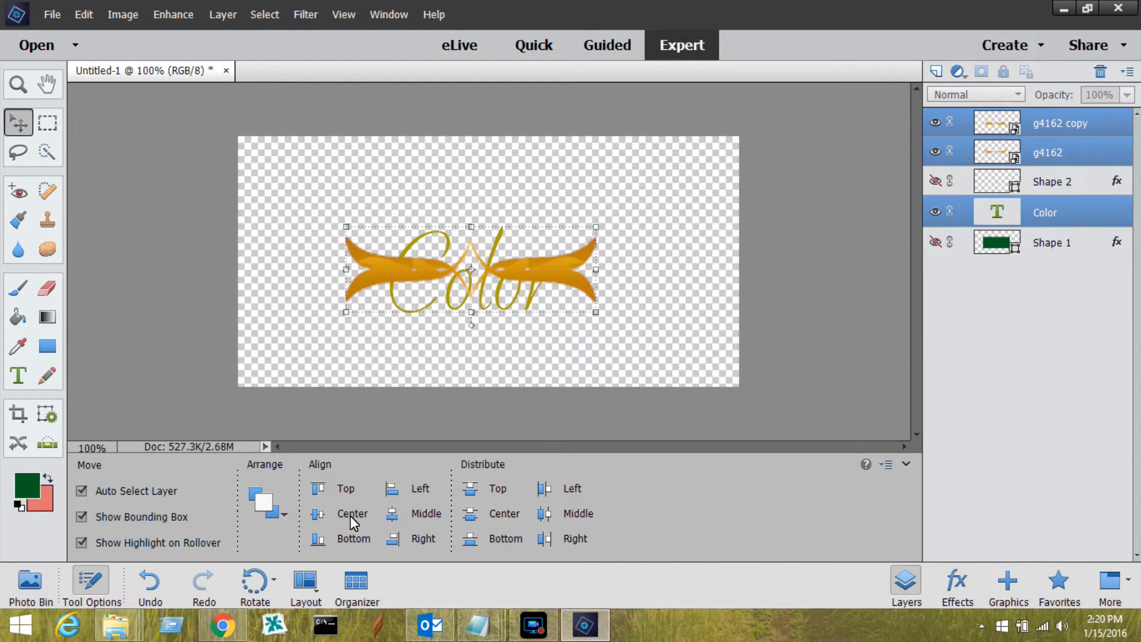
pyautogui.hotkey('ctrl', 'z')
pyautogui.hotkey('ctrl', 'z')
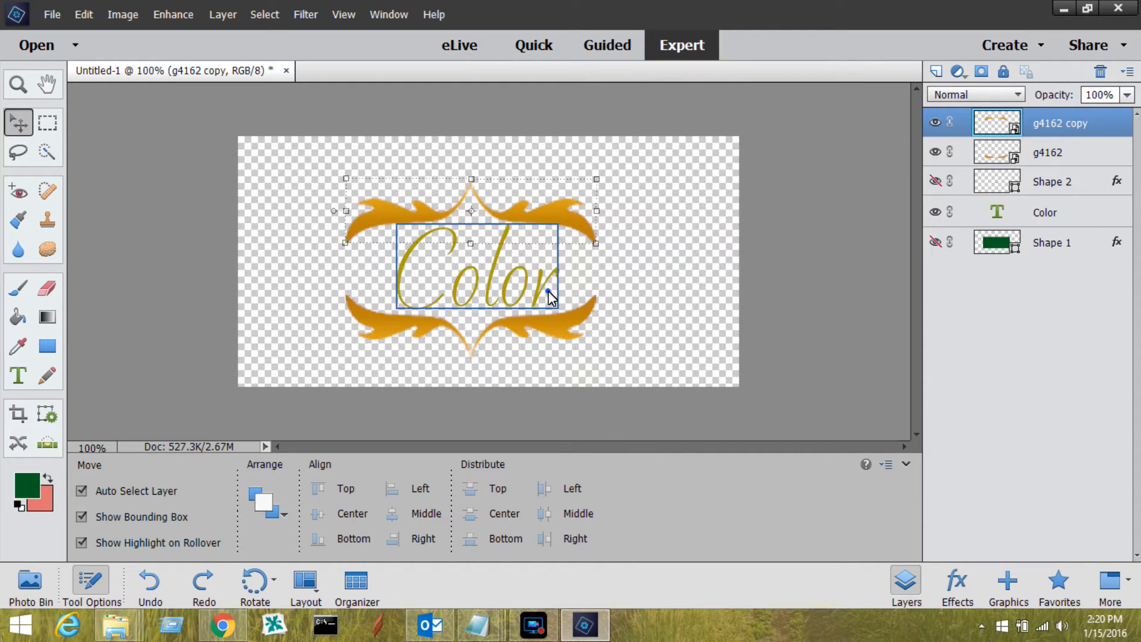
# Add the Color text and lower ornament to the selection, align all three with Middle only, and deselect them
pyautogui.keyDown('shift'); pyautogui.click(548, 291); pyautogui.keyUp('shift')
pyautogui.keyDown('shift'); pyautogui.click(552, 336); pyautogui.keyUp('shift')
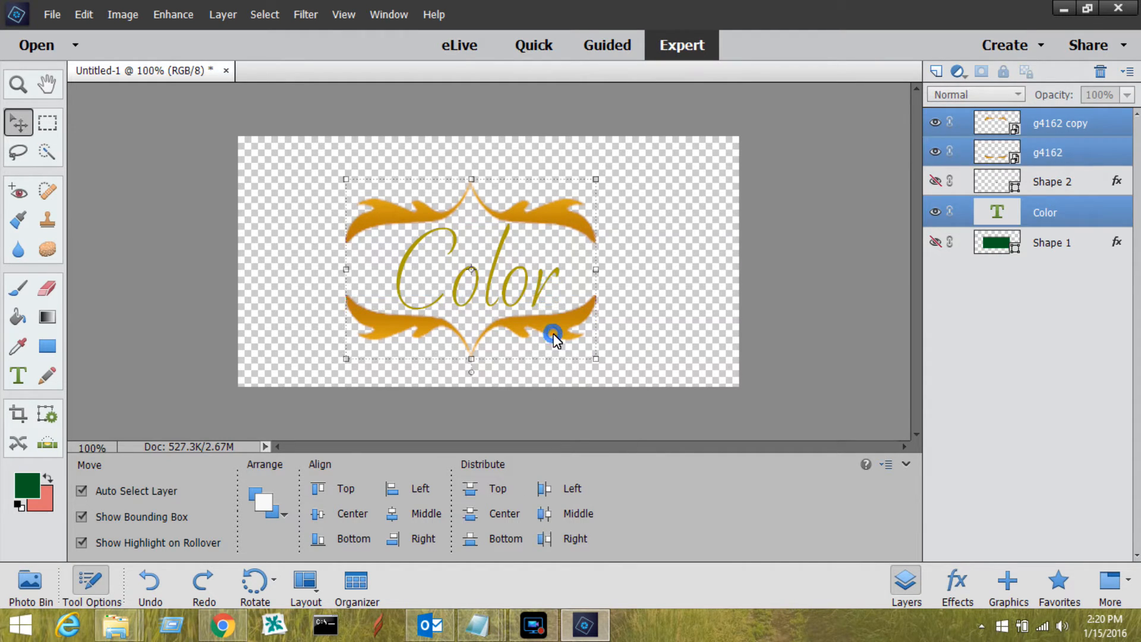
pyautogui.click(390, 515)
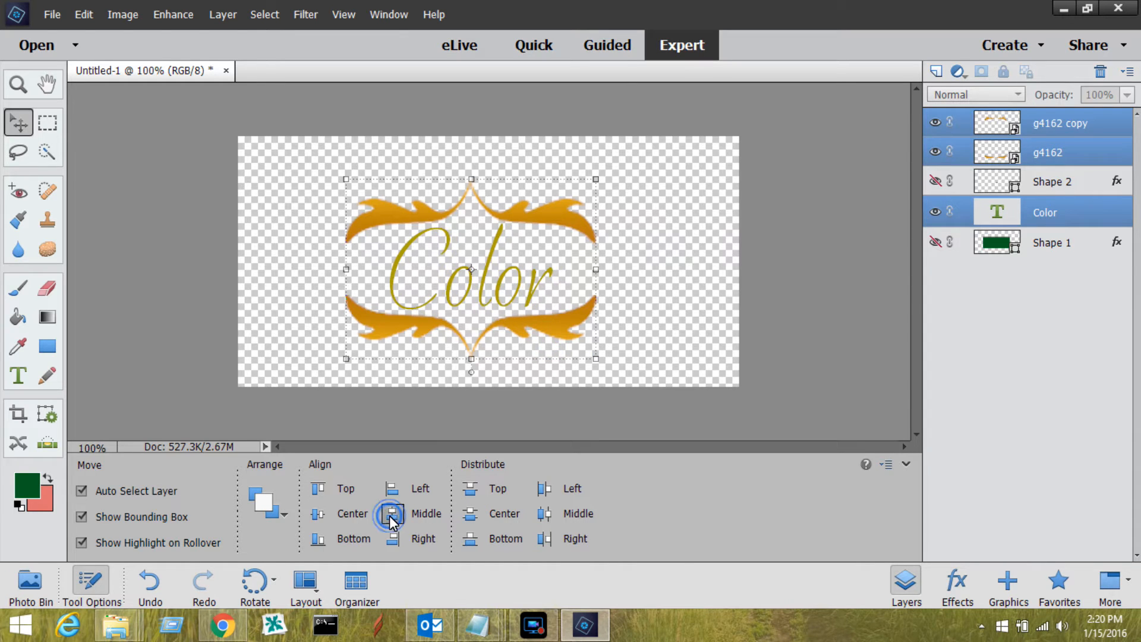
pyautogui.click(714, 276)
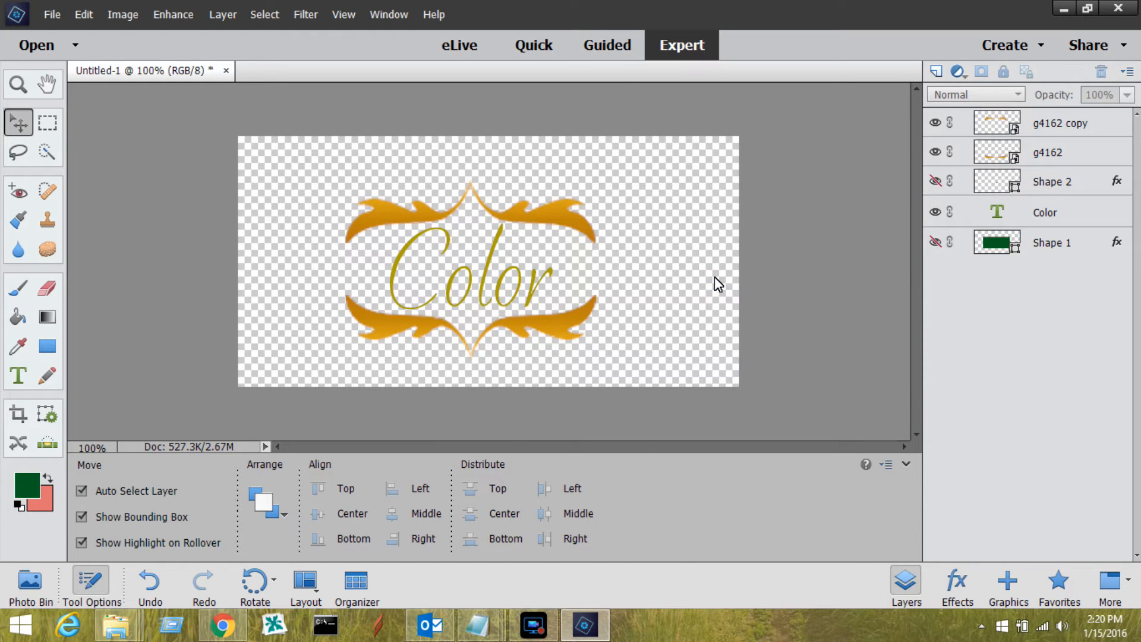
# Save the framed button as PNG "color button with leaf things on top and bottom" in "imported into buttons", using Smallest / Slow compression and Interlaced
pyautogui.click(52, 17)
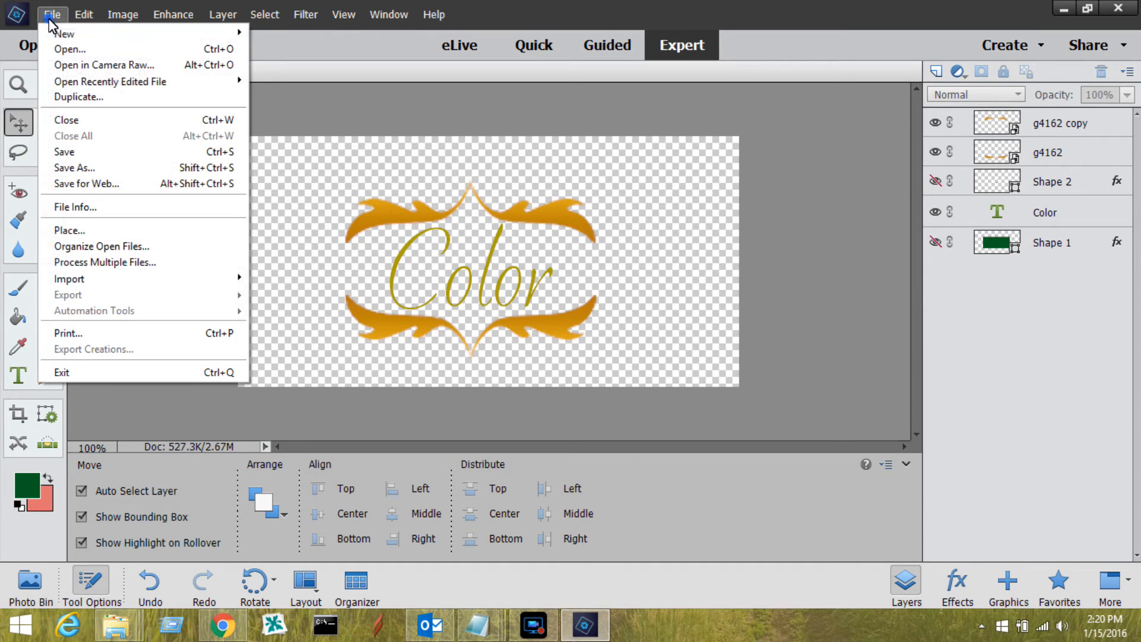
pyautogui.click(89, 169)
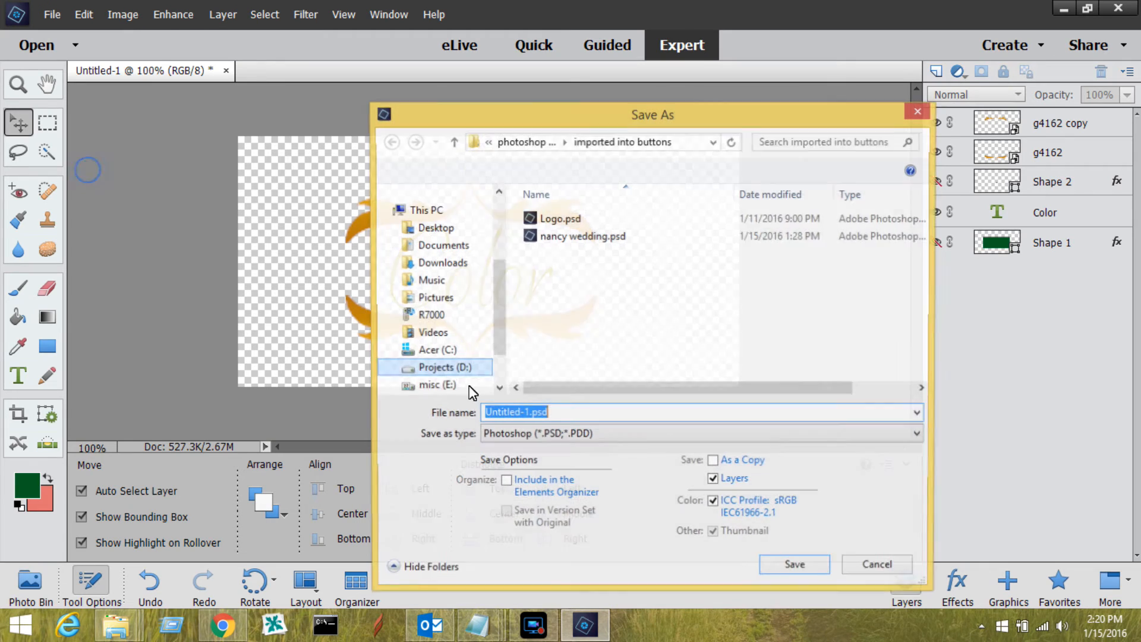
pyautogui.write('co')
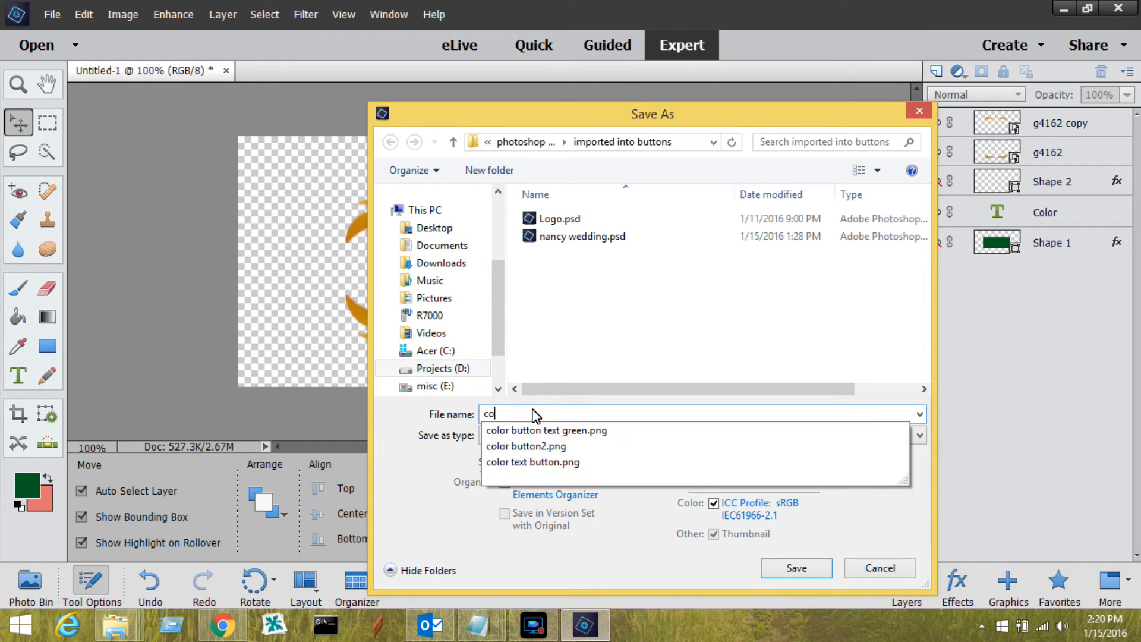
pyautogui.write('lor button with ')
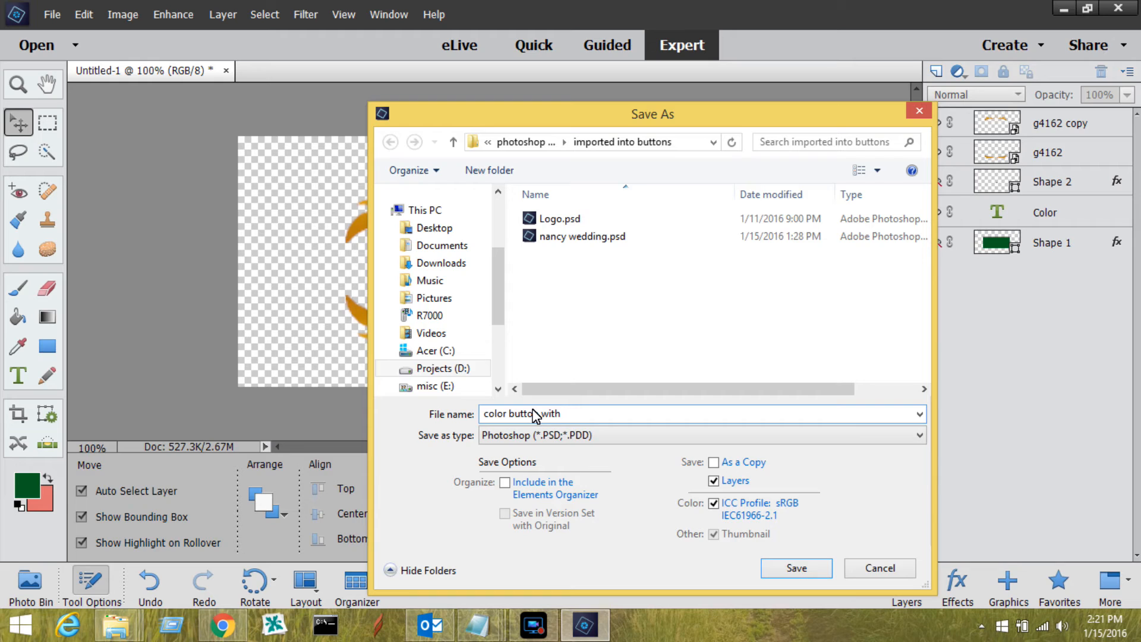
pyautogui.write('leaf things on top and bottom')
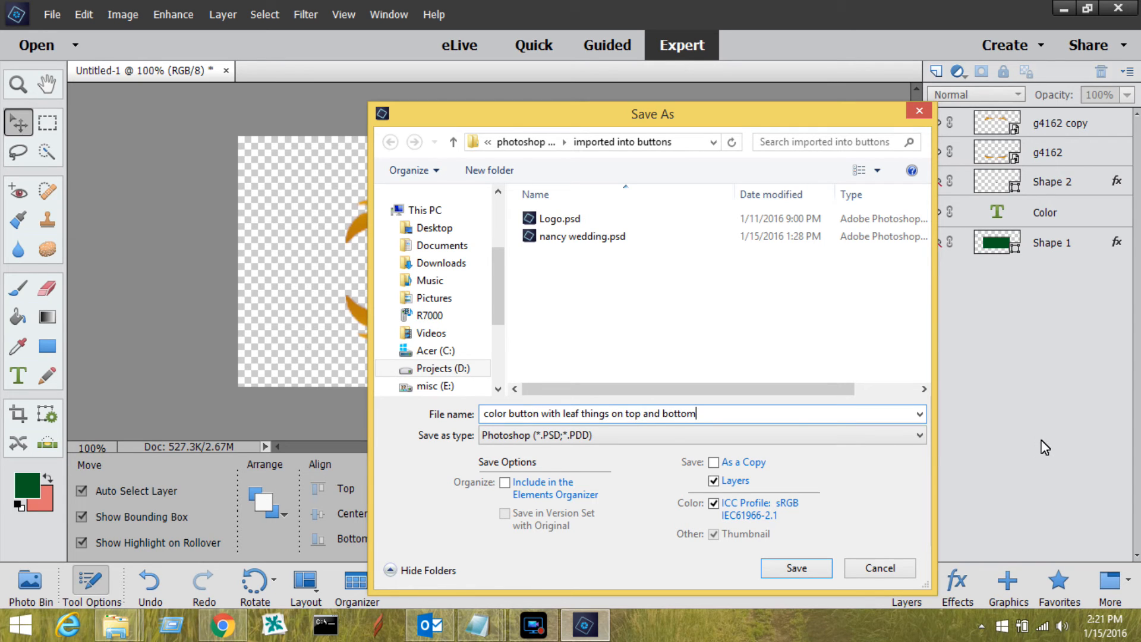
pyautogui.click(919, 436)
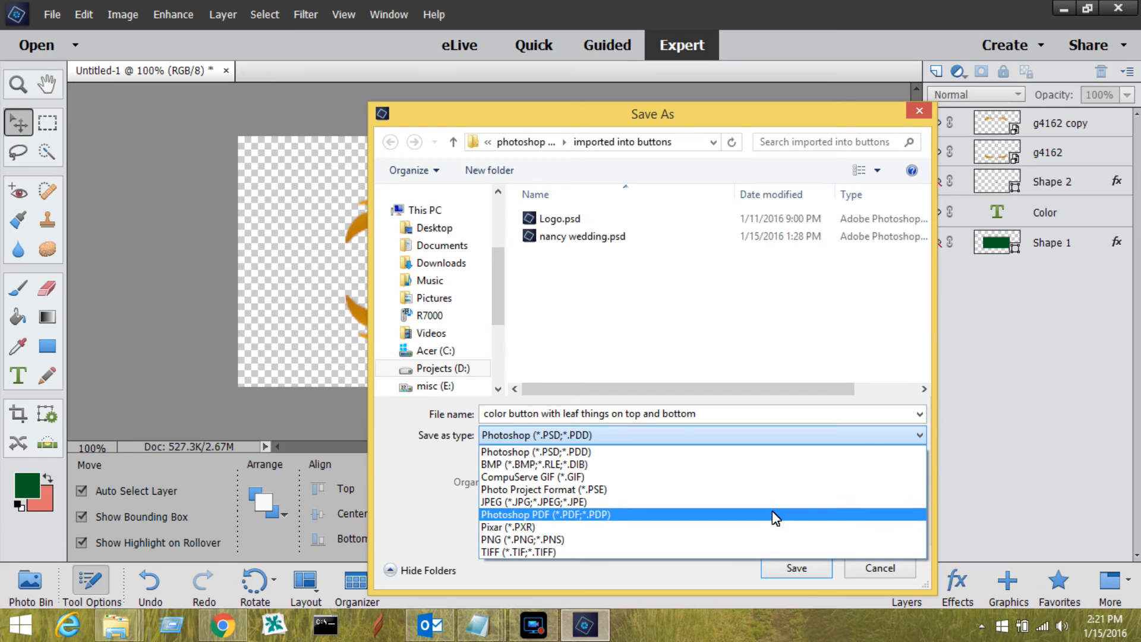
pyautogui.click(765, 539)
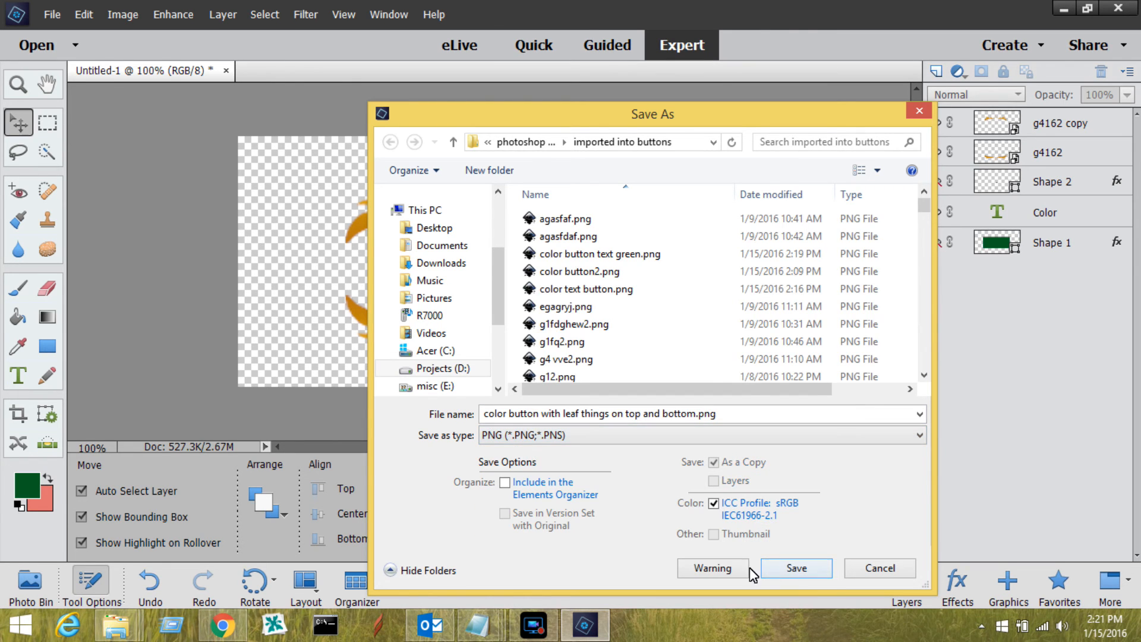
pyautogui.click(797, 568)
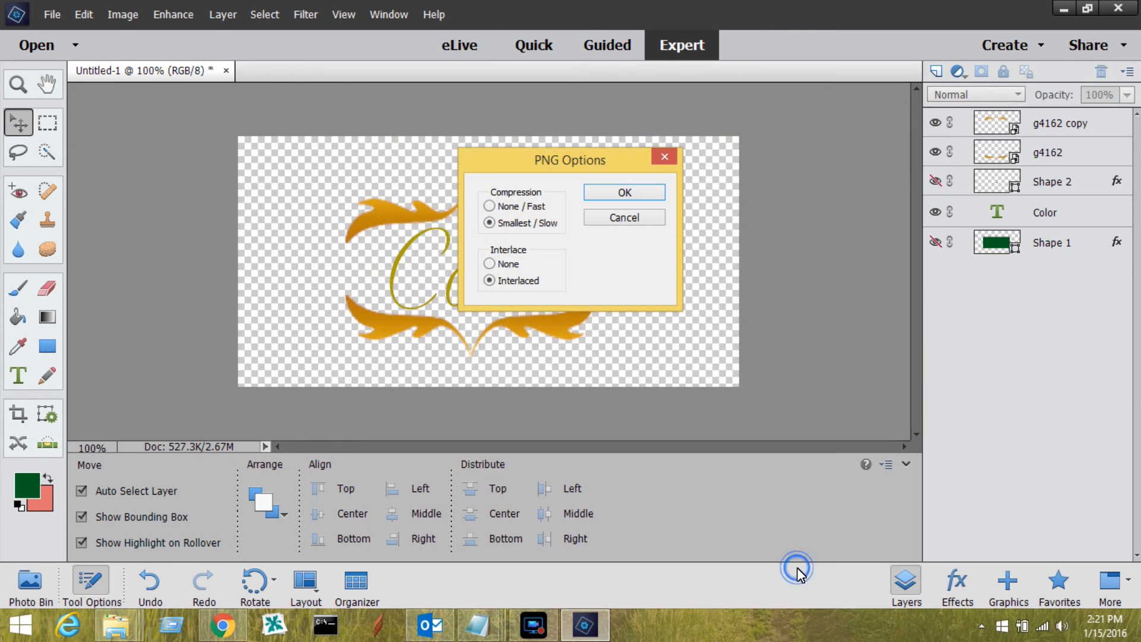
pyautogui.click(650, 191)
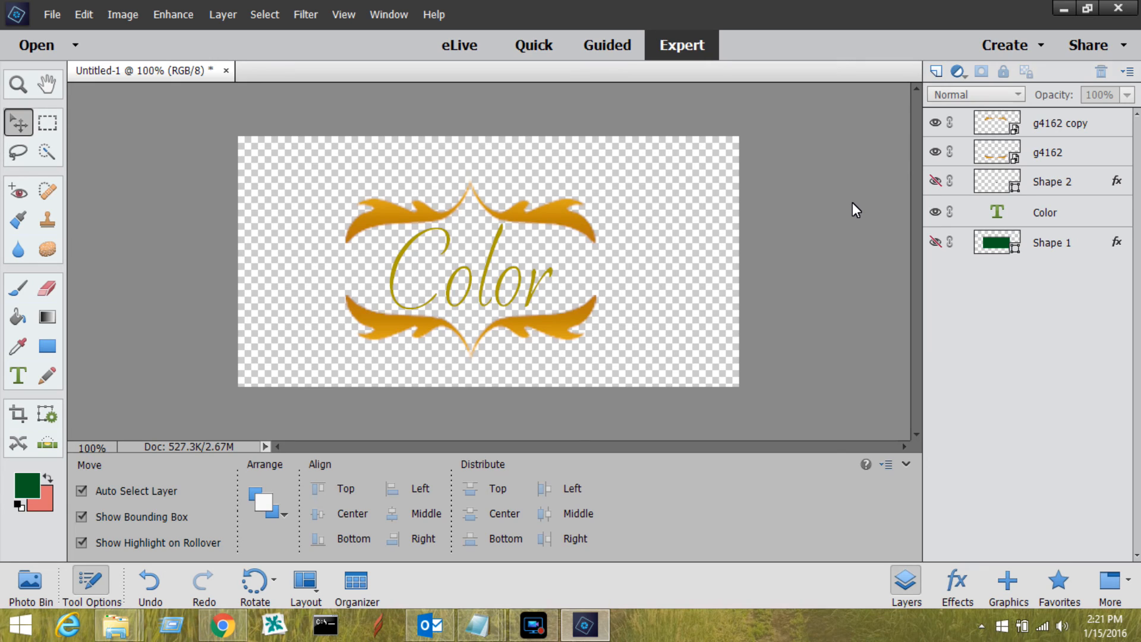